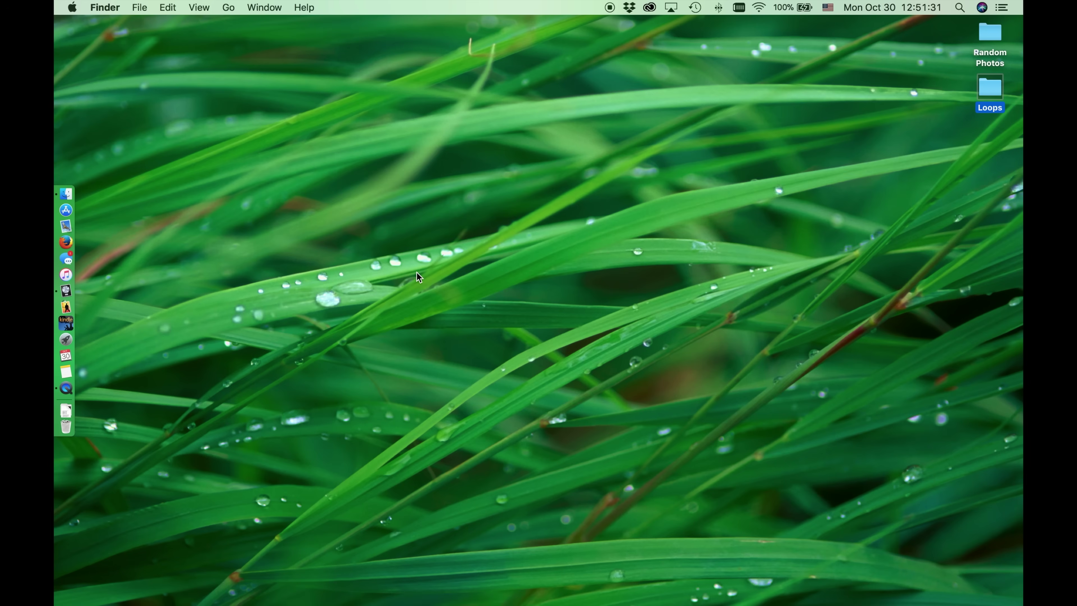
Step: Launch MainStage 3, dismiss the ReWire alert and open the 8 Drum Pads template
{"action": "left_click", "coordinate": [243, 303]}
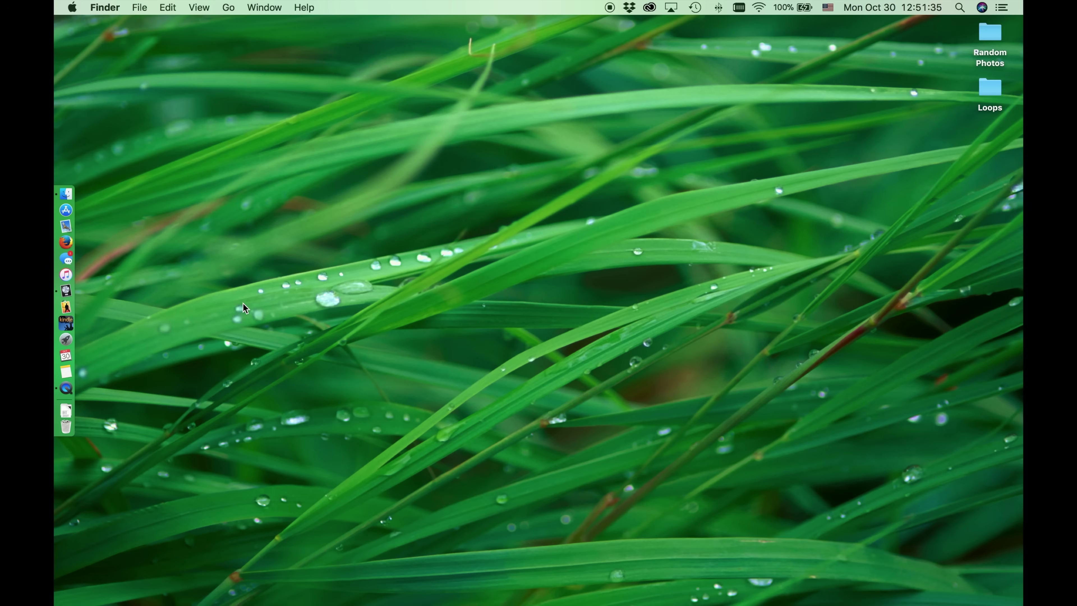
{"action": "left_click", "coordinate": [66, 310]}
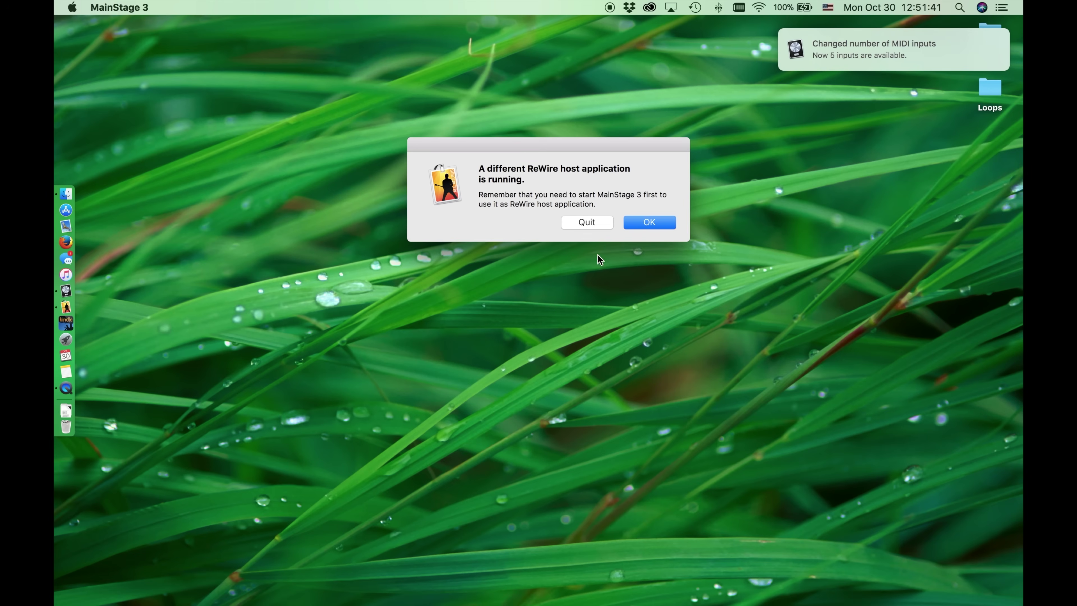
{"action": "left_click", "coordinate": [649, 221]}
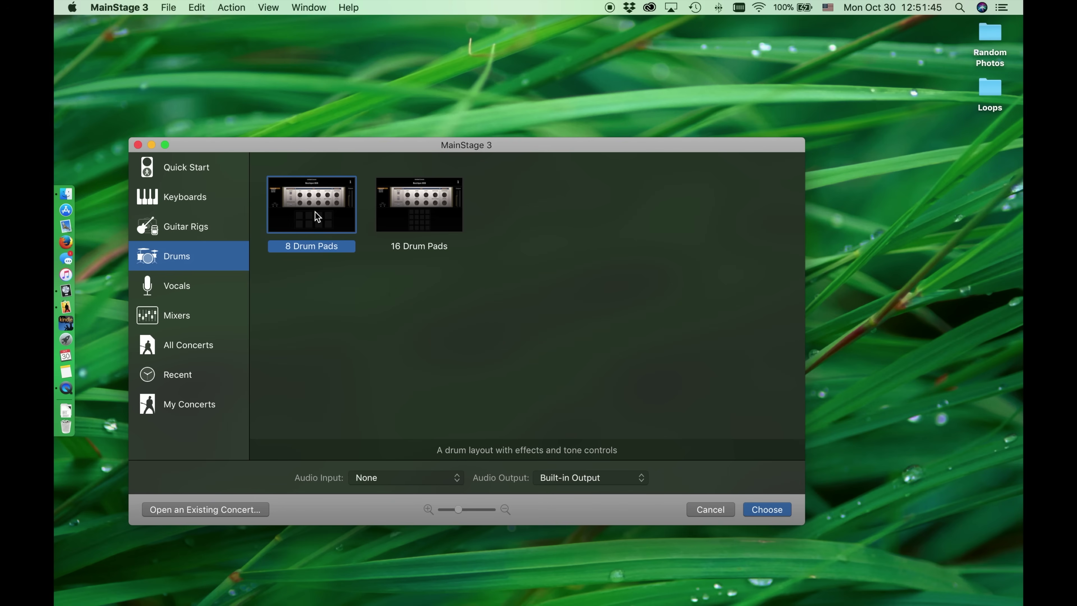
{"action": "double_click", "coordinate": [315, 212]}
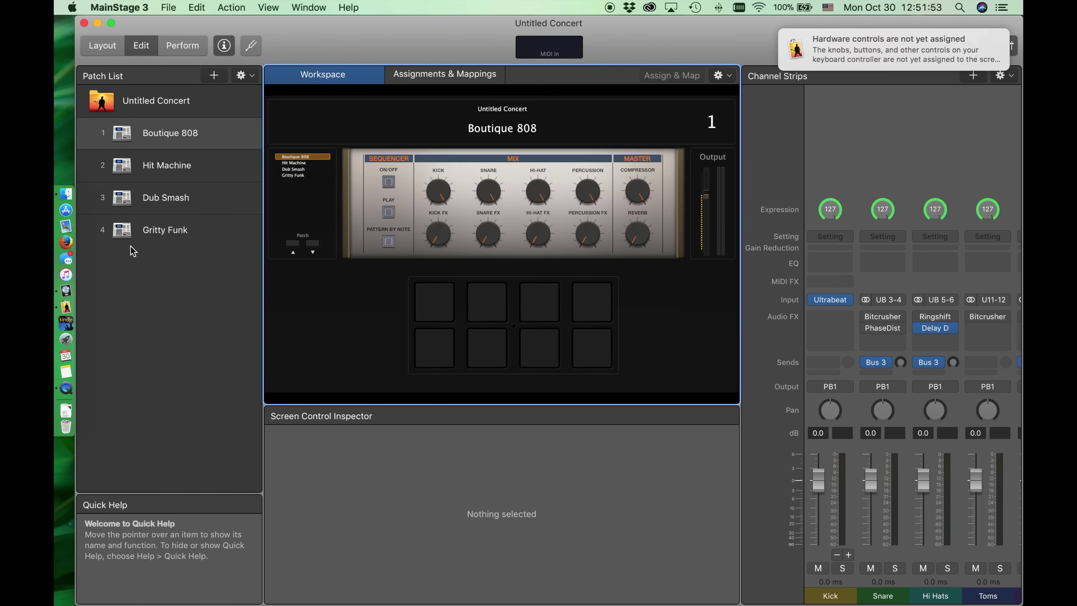
Step: Delete the template's patches, including Gritty Funk and Boutique 808
{"action": "left_click", "coordinate": [161, 234]}
{"action": "key", "text": "BackSpace"}
{"action": "key", "text": "BackSpace"}
{"action": "key", "text": "BackSpace"}
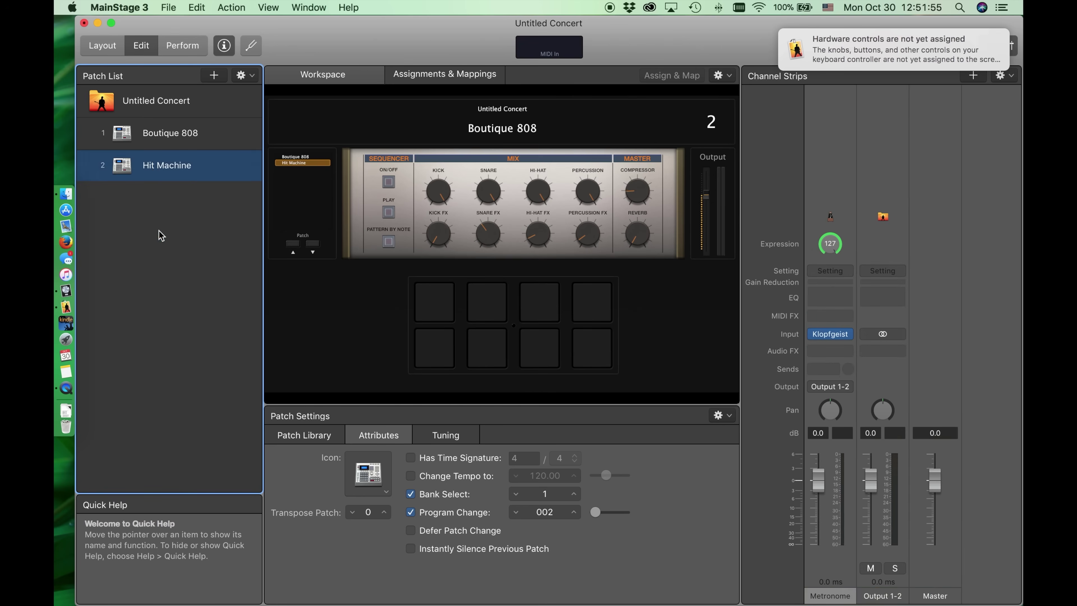
{"action": "key", "text": "BackSpace"}
Step: In Layout mode, select every screen control and delete them all
{"action": "key", "text": "super+1"}
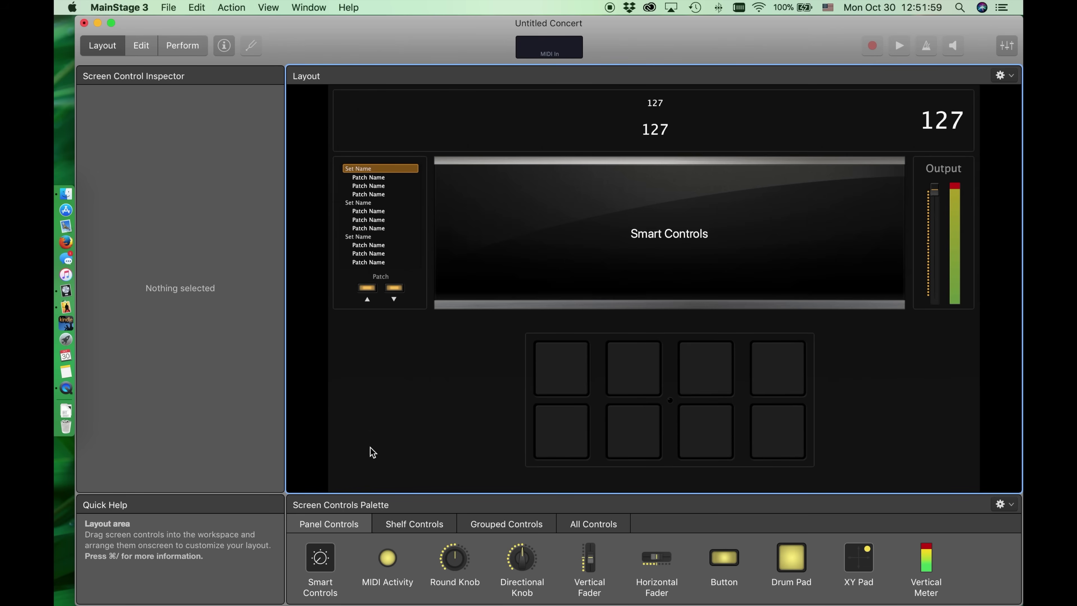
{"action": "left_click_drag", "start_coordinate": [369, 446], "coordinate": [967, 238]}
{"action": "key", "text": "BackSpace"}
{"action": "key", "text": "BackSpace"}
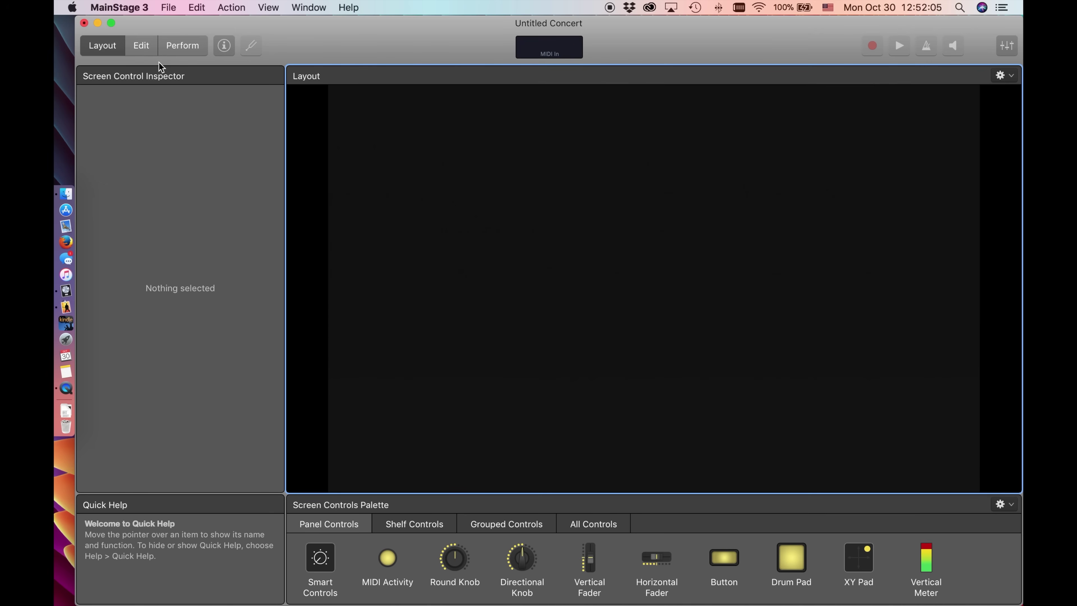
Step: Enlarge the Screen Controls palette, show All Controls, and place an 8 Drum Pads 2x4 grid
{"action": "left_click", "coordinate": [575, 494]}
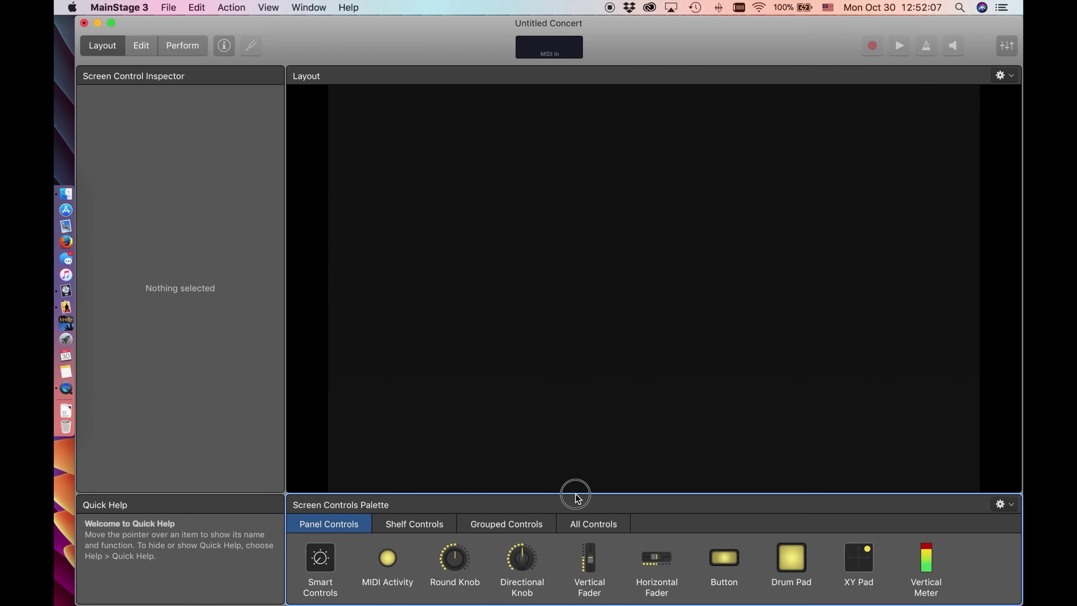
{"action": "left_click_drag", "start_coordinate": [564, 493], "coordinate": [561, 365]}
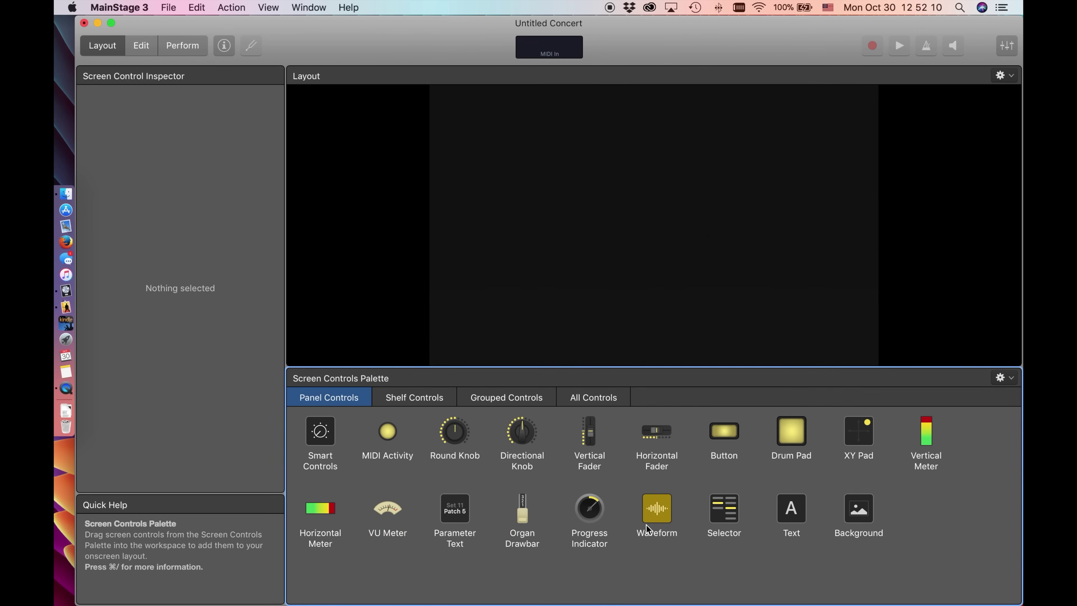
{"action": "left_click", "coordinate": [586, 401]}
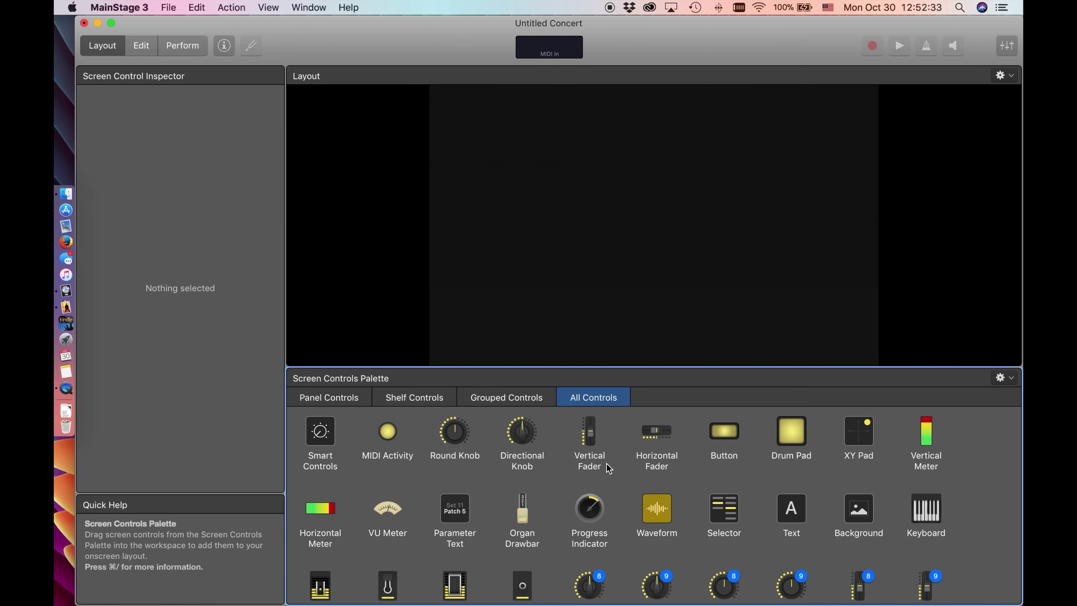
{"action": "scroll", "coordinate": [609, 468], "scroll_direction": "down", "scroll_amount": 10}
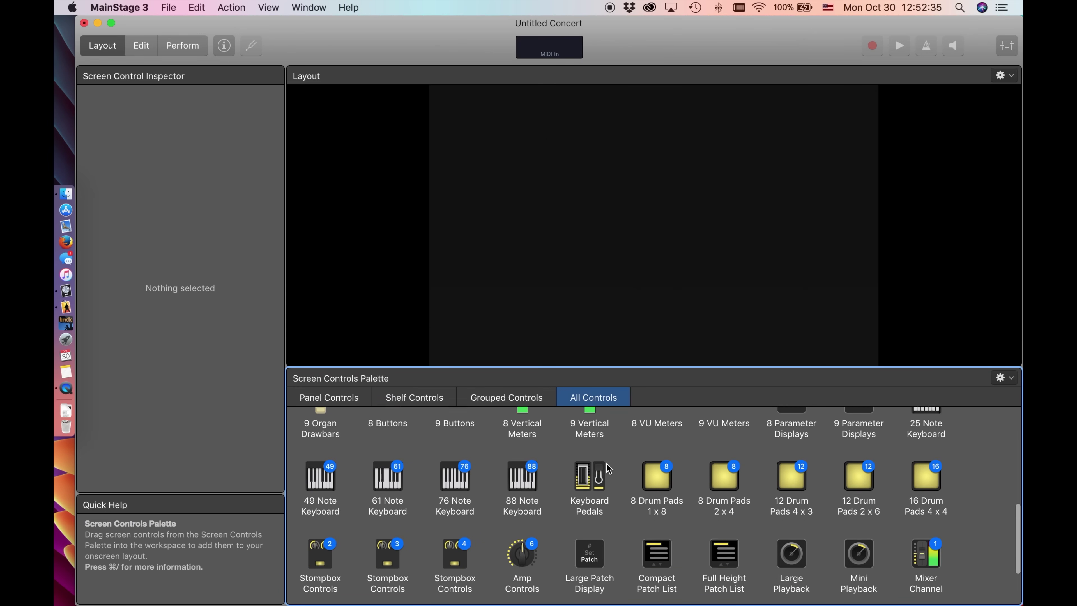
{"action": "left_click_drag", "start_coordinate": [727, 475], "coordinate": [580, 294]}
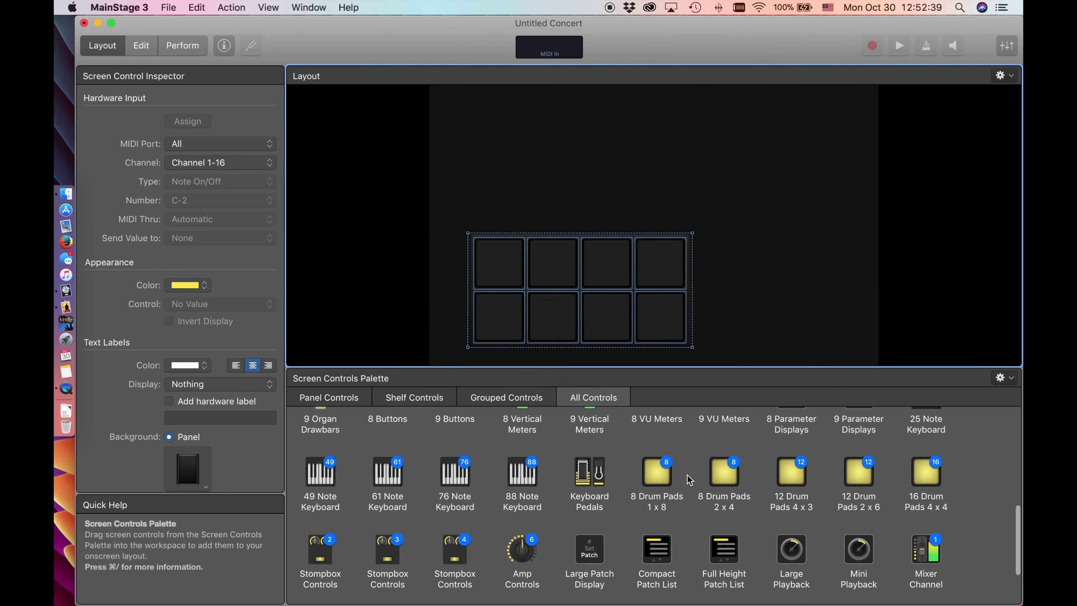
Step: Add a row of four vertical meters above the drum pad grid
{"action": "scroll", "coordinate": [687, 479], "scroll_direction": "up", "scroll_amount": 2}
{"action": "scroll", "coordinate": [688, 479], "scroll_direction": "up", "scroll_amount": 4}
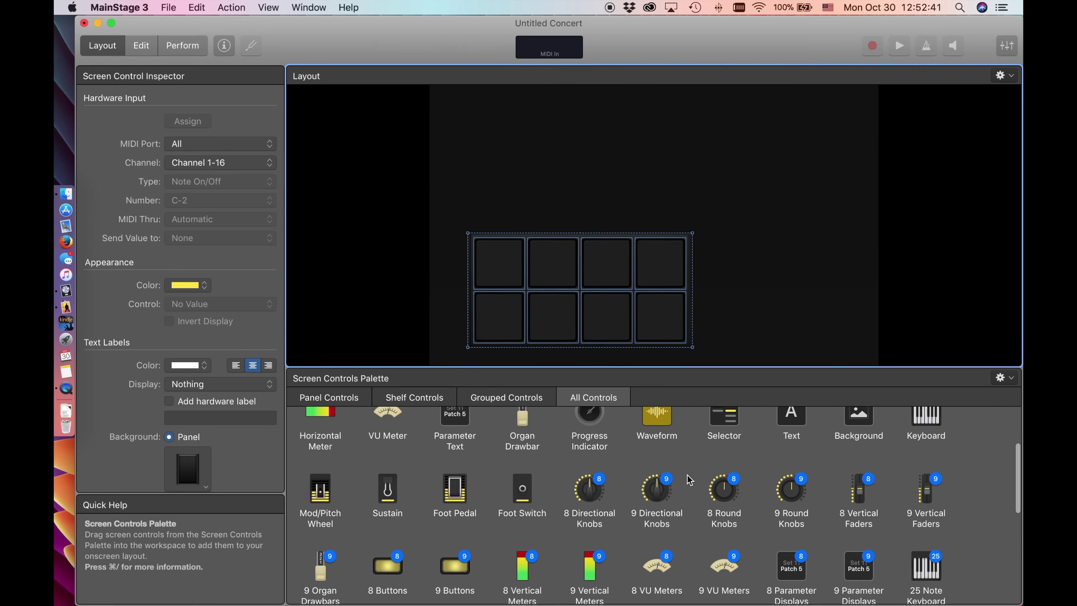
{"action": "scroll", "coordinate": [690, 478], "scroll_direction": "up", "scroll_amount": 2}
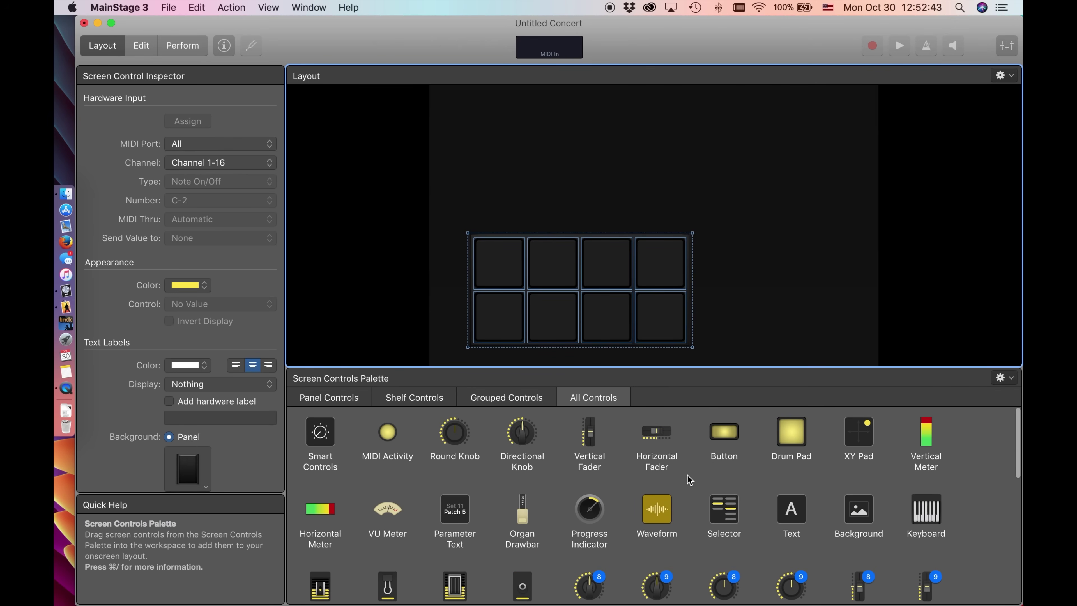
{"action": "left_click_drag", "start_coordinate": [926, 437], "coordinate": [456, 168]}
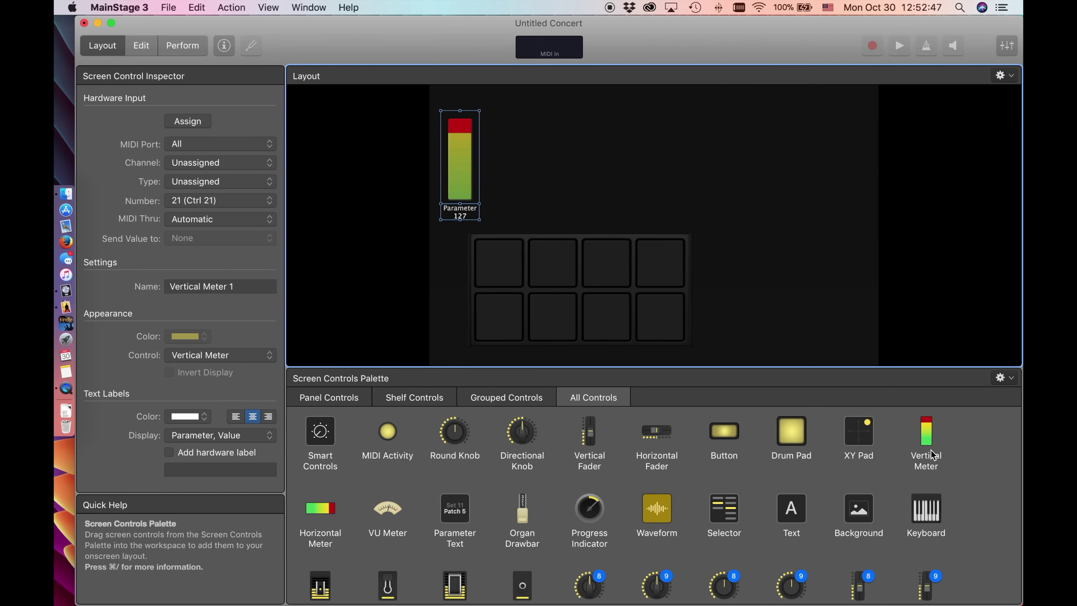
{"action": "left_click_drag", "start_coordinate": [925, 437], "coordinate": [500, 171]}
{"action": "left_click_drag", "start_coordinate": [925, 436], "coordinate": [535, 169]}
{"action": "left_click_drag", "start_coordinate": [926, 437], "coordinate": [576, 171]}
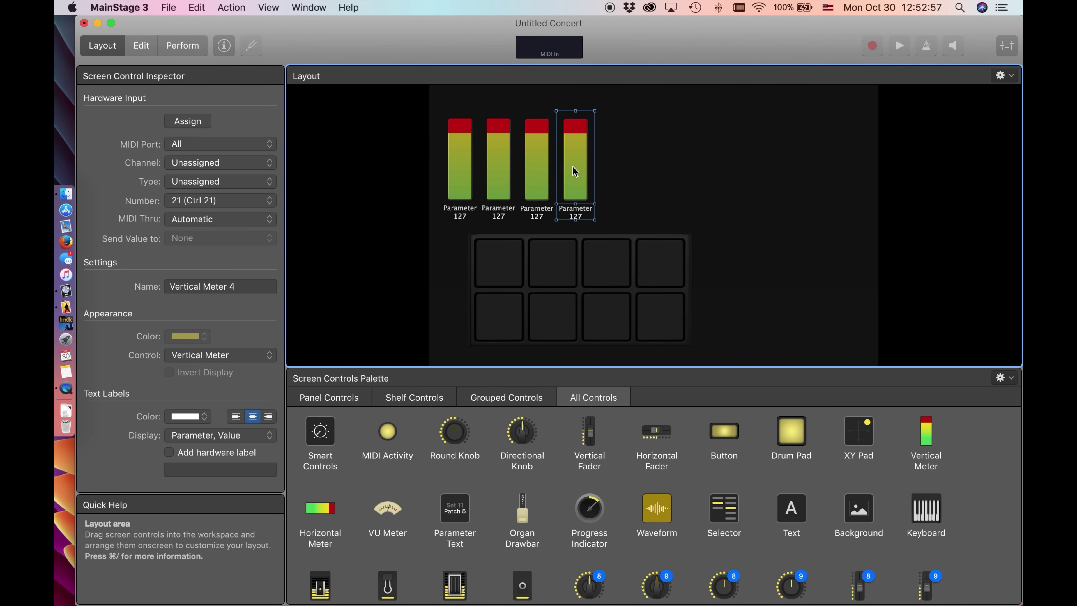
{"action": "left_click", "coordinate": [727, 257]}
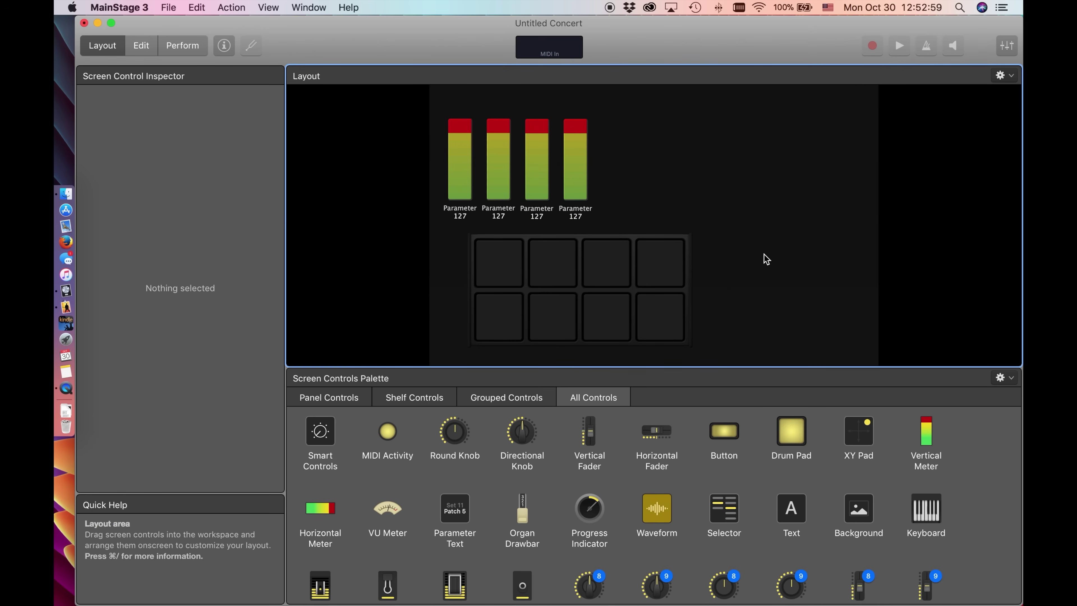
Step: Add a Master Level control on the right side of the layout
{"action": "scroll", "coordinate": [701, 504], "scroll_direction": "down", "scroll_amount": 10}
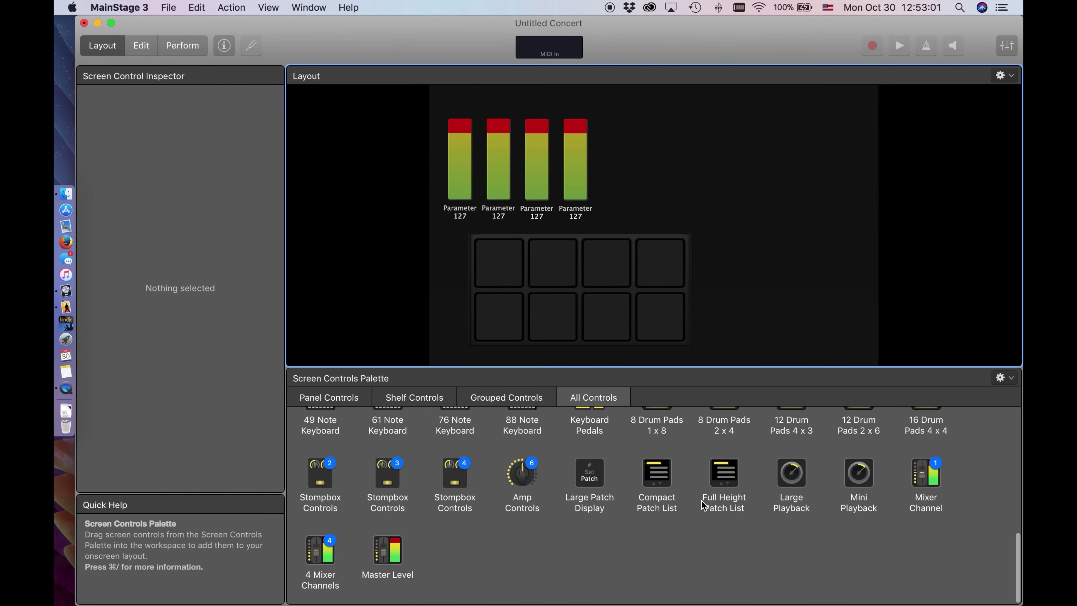
{"action": "left_click_drag", "start_coordinate": [388, 551], "coordinate": [846, 332]}
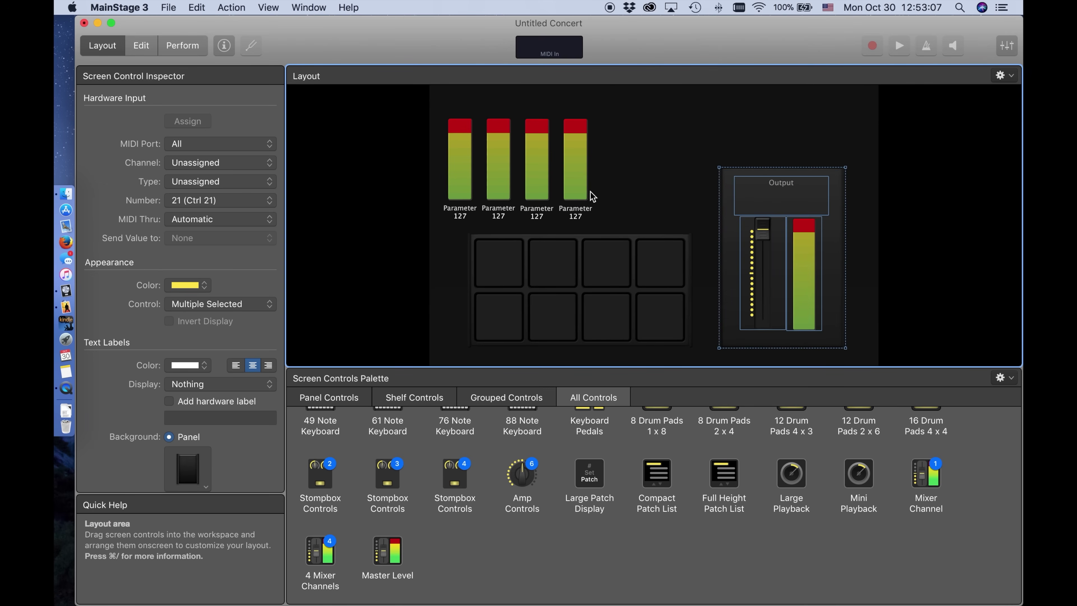
{"action": "left_click", "coordinate": [66, 291]}
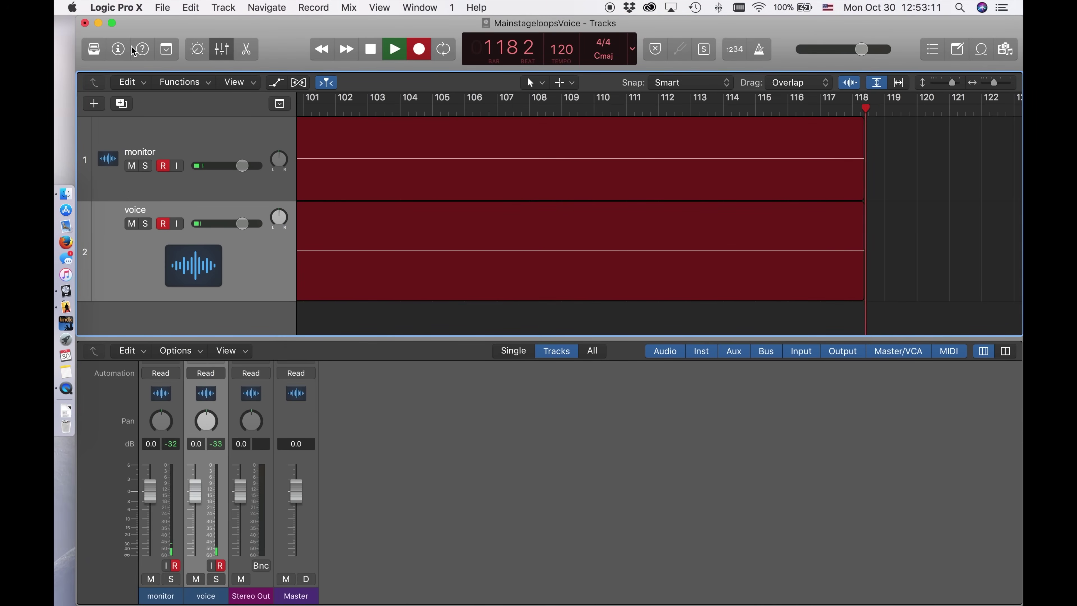
{"action": "left_click", "coordinate": [98, 23]}
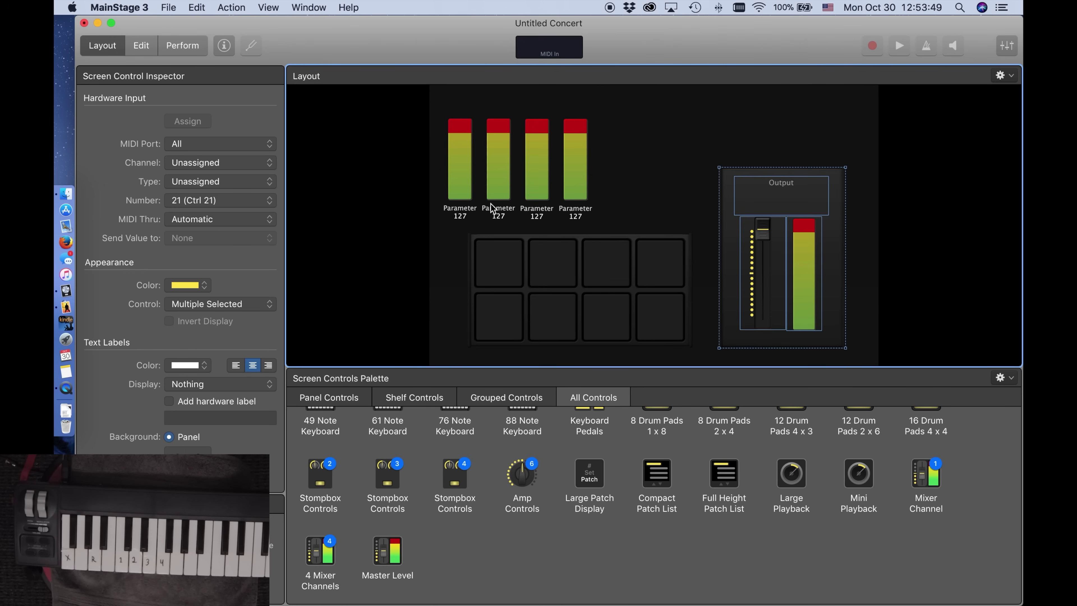
Step: In Edit mode, add three new patches to the concert
{"action": "left_click", "coordinate": [141, 46]}
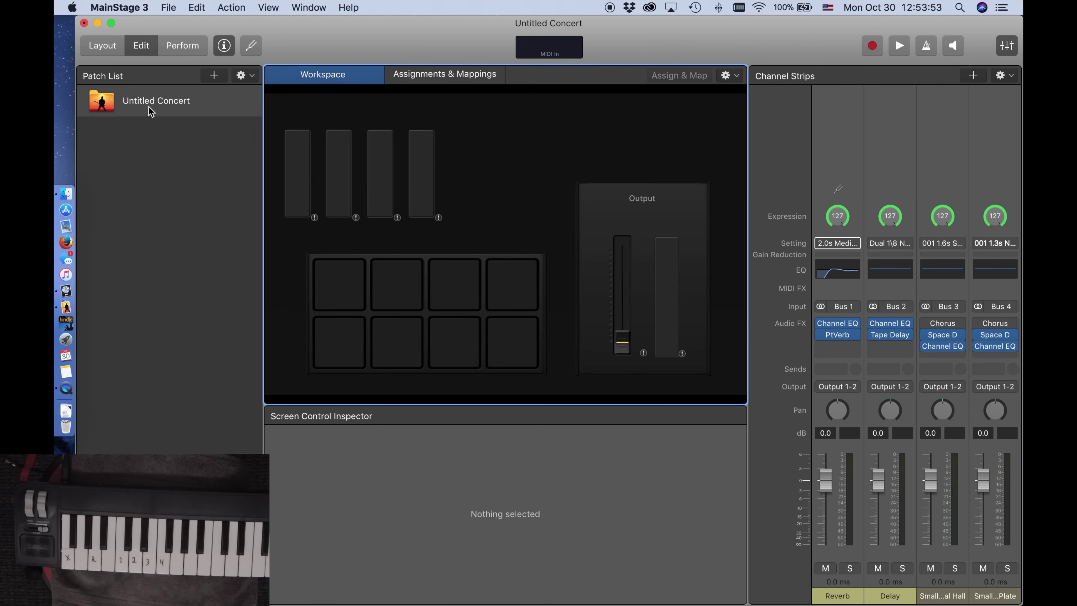
{"action": "left_click", "coordinate": [215, 76]}
{"action": "left_click", "coordinate": [216, 75]}
{"action": "left_click", "coordinate": [216, 75]}
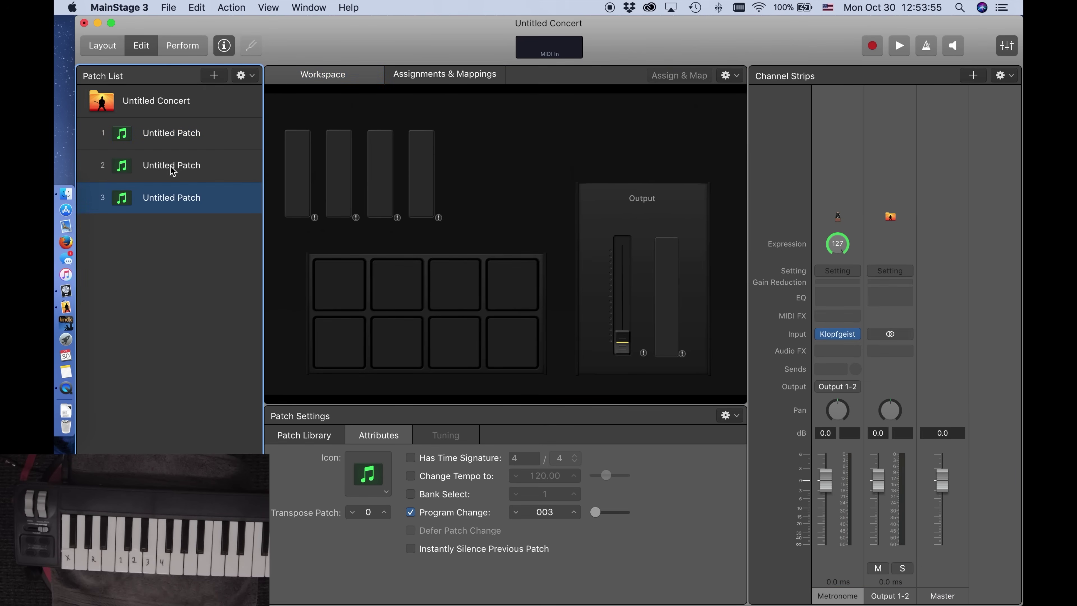
Step: Rename the first patch to 'Tremble' and select the first drum pad
{"action": "left_click", "coordinate": [158, 134]}
{"action": "left_click", "coordinate": [157, 134]}
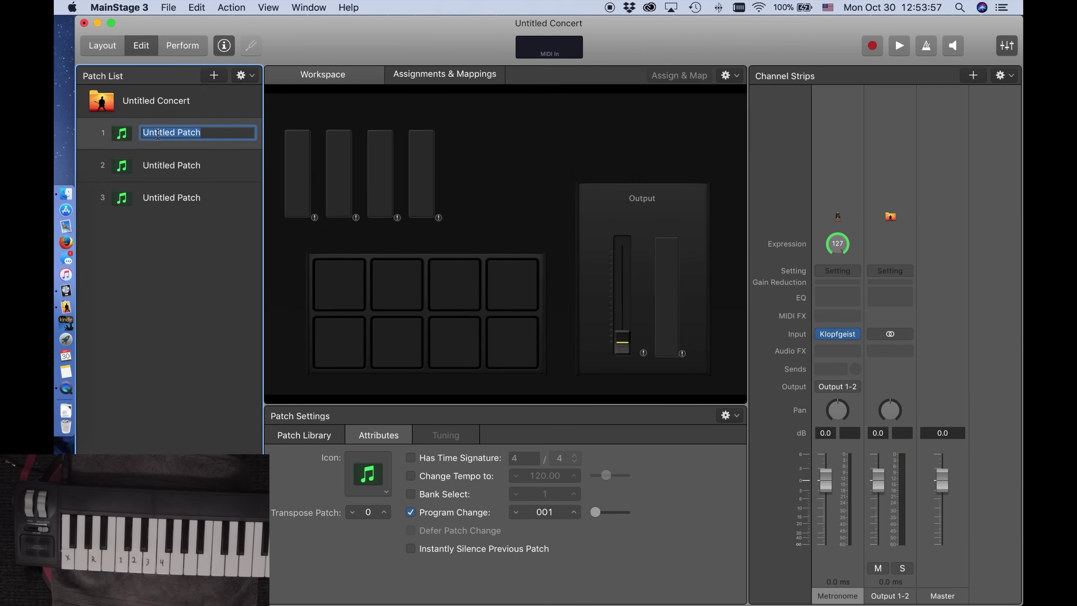
{"action": "type", "text": "Tremble"}
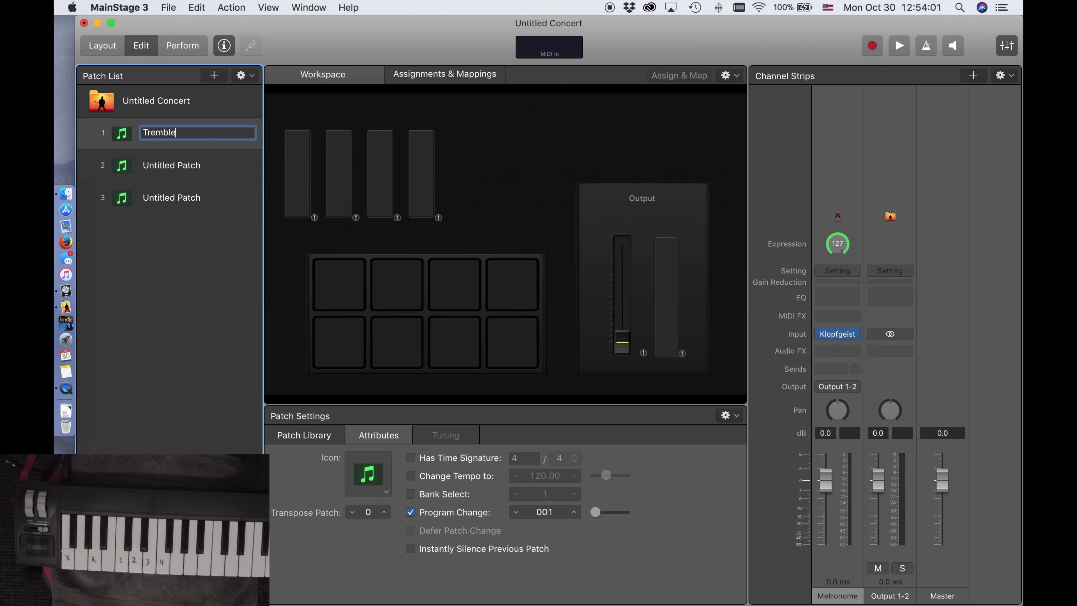
{"action": "left_click", "coordinate": [178, 150]}
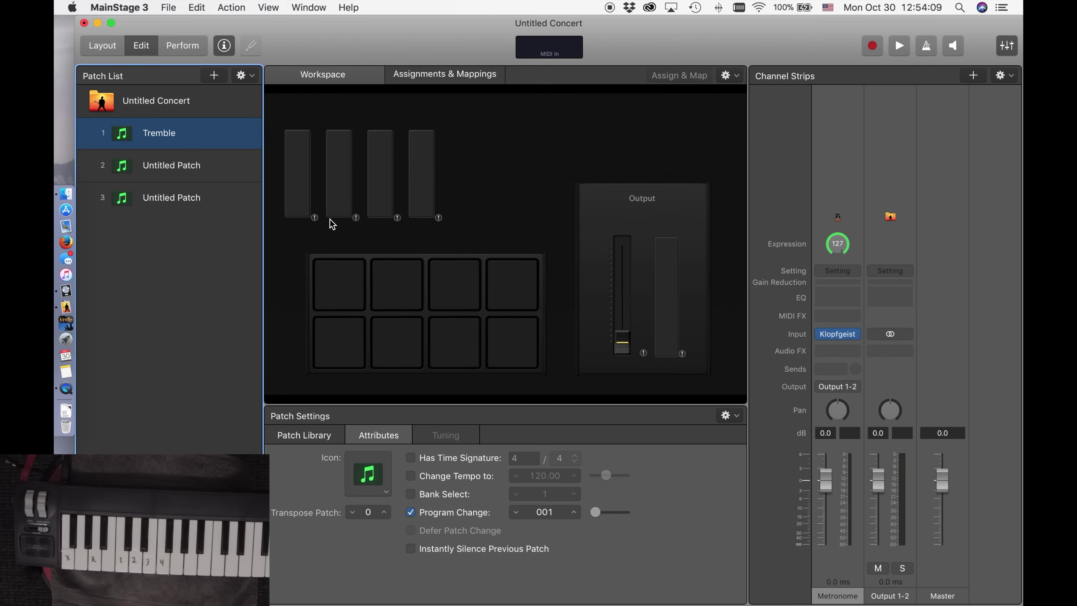
{"action": "left_click", "coordinate": [348, 287]}
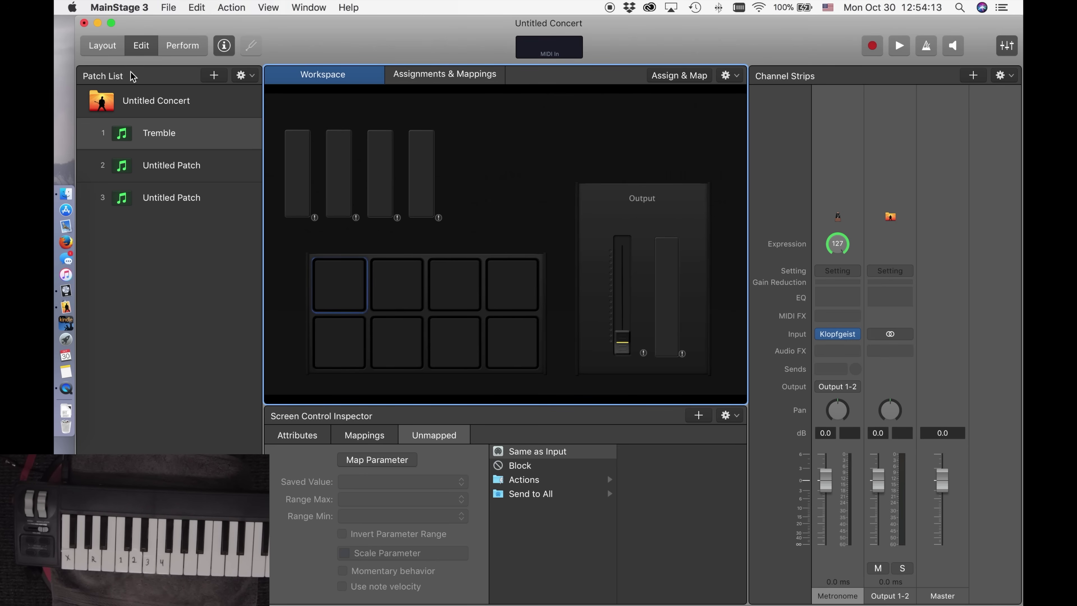
Step: In Layout mode, assign AKM320 keys to the four top-row drum pads
{"action": "left_click", "coordinate": [111, 50]}
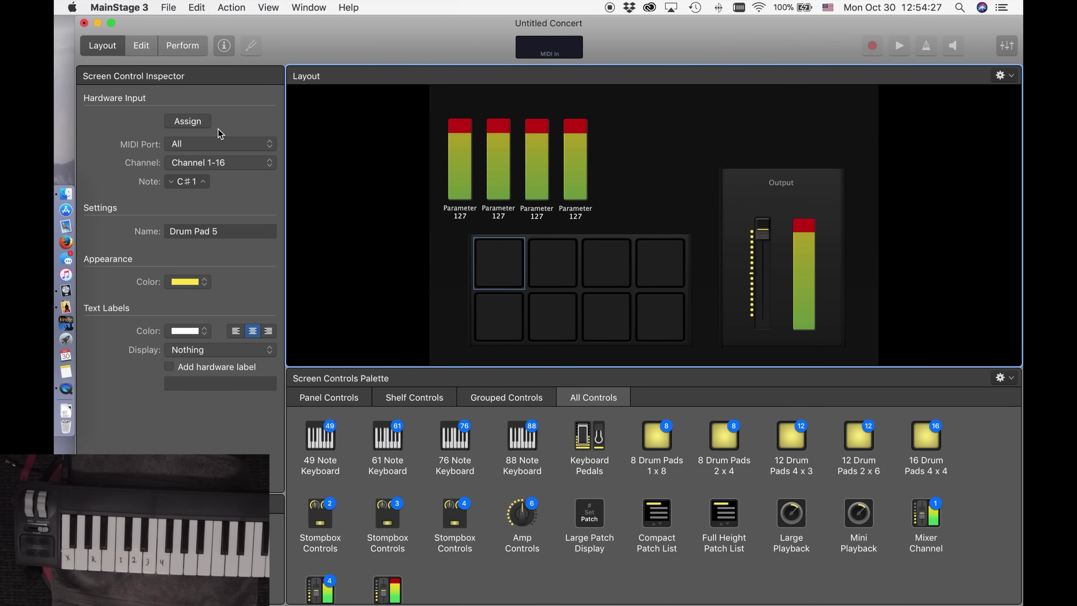
{"action": "left_click", "coordinate": [195, 123]}
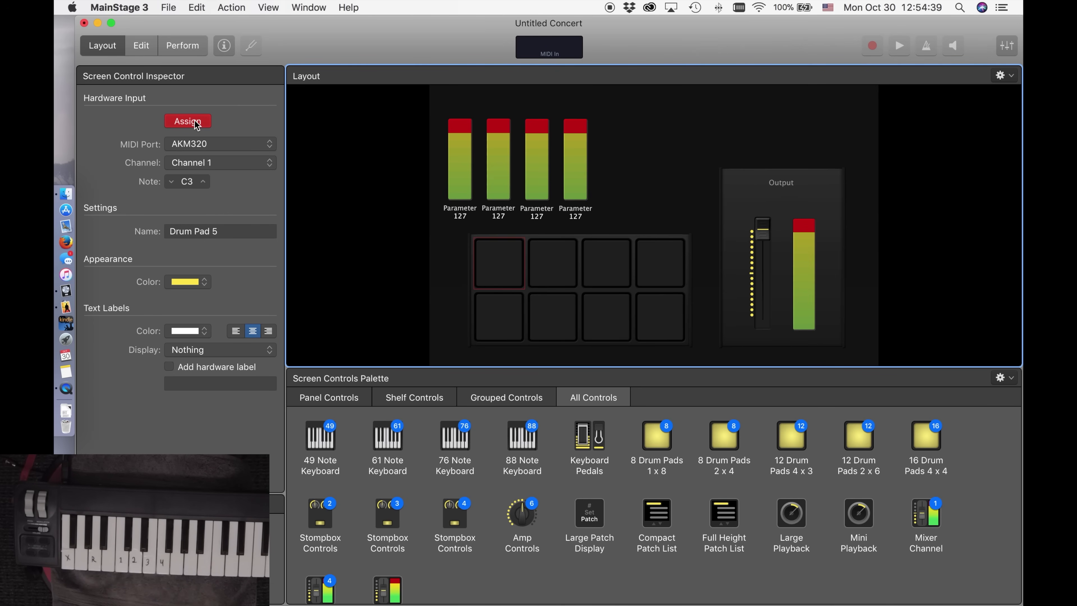
{"action": "left_click", "coordinate": [546, 273]}
{"action": "left_click", "coordinate": [621, 275]}
{"action": "left_click", "coordinate": [668, 277]}
Step: Assign the output fader to the AKM320's channel 1 volume control (CC 7)
{"action": "left_click", "coordinate": [765, 234]}
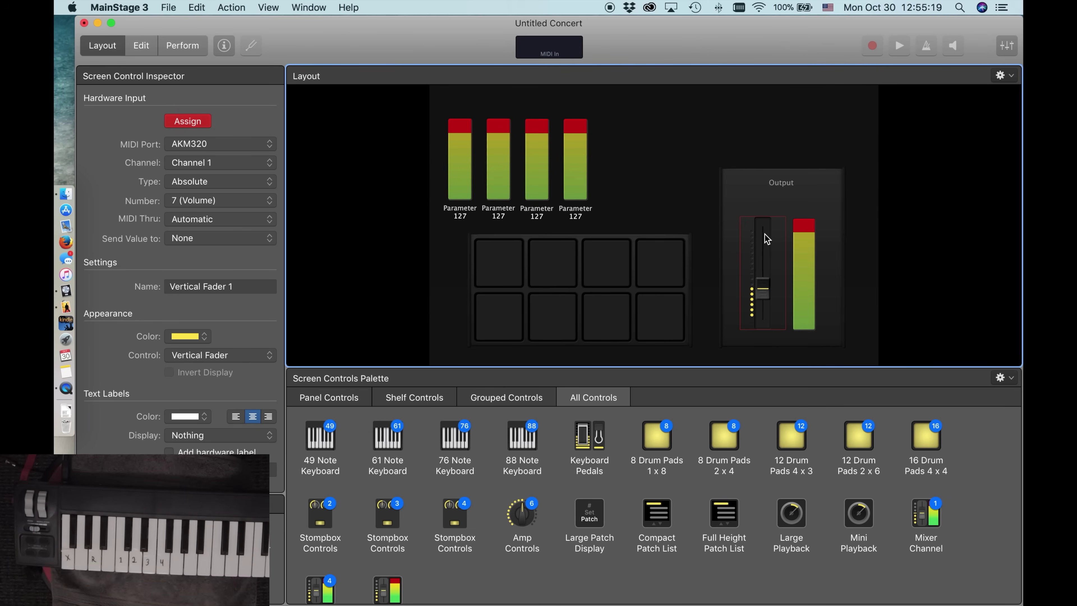
{"action": "left_click", "coordinate": [186, 124]}
{"action": "left_click", "coordinate": [650, 174]}
{"action": "left_click", "coordinate": [148, 50]}
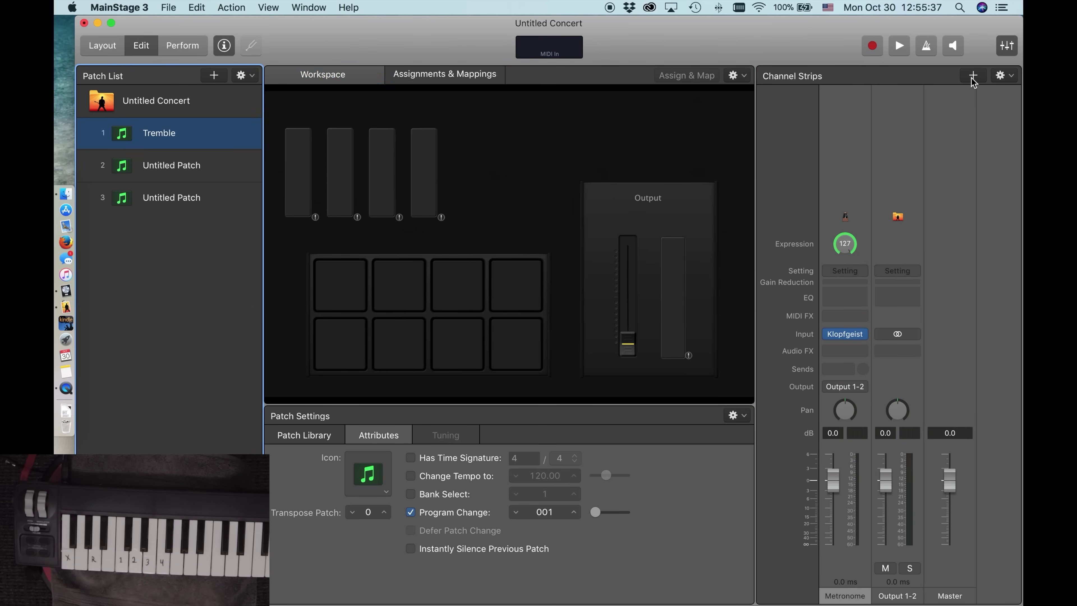
Step: Import SublimeFillerPad, TrembleKick and TremblePerc from the Loops folder via Import Audio Files
{"action": "left_click", "coordinate": [1011, 76]}
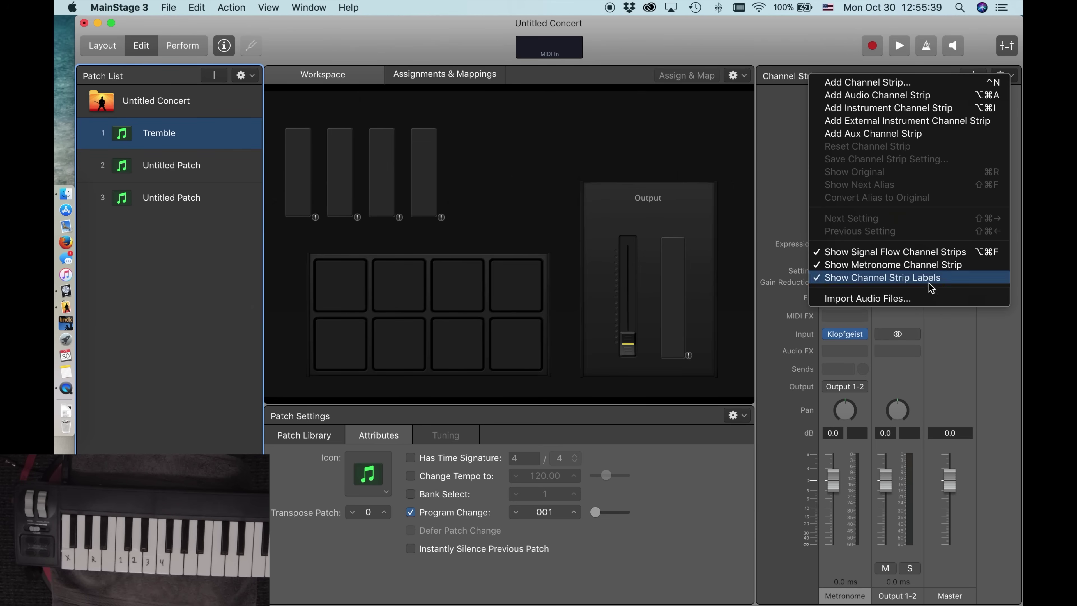
{"action": "left_click", "coordinate": [919, 298]}
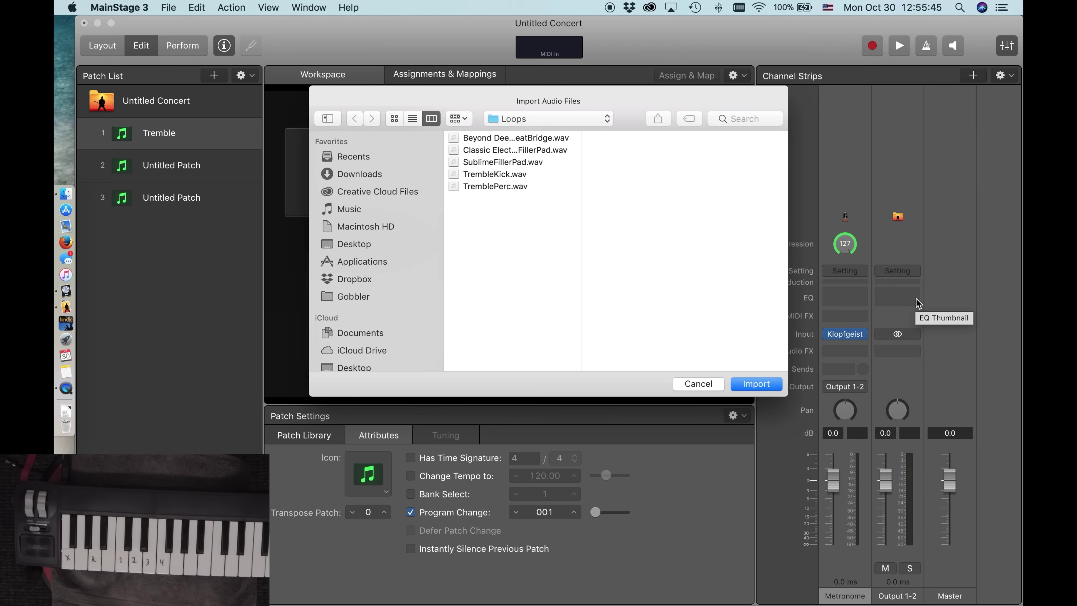
{"action": "left_click_drag", "start_coordinate": [497, 219], "coordinate": [490, 163]}
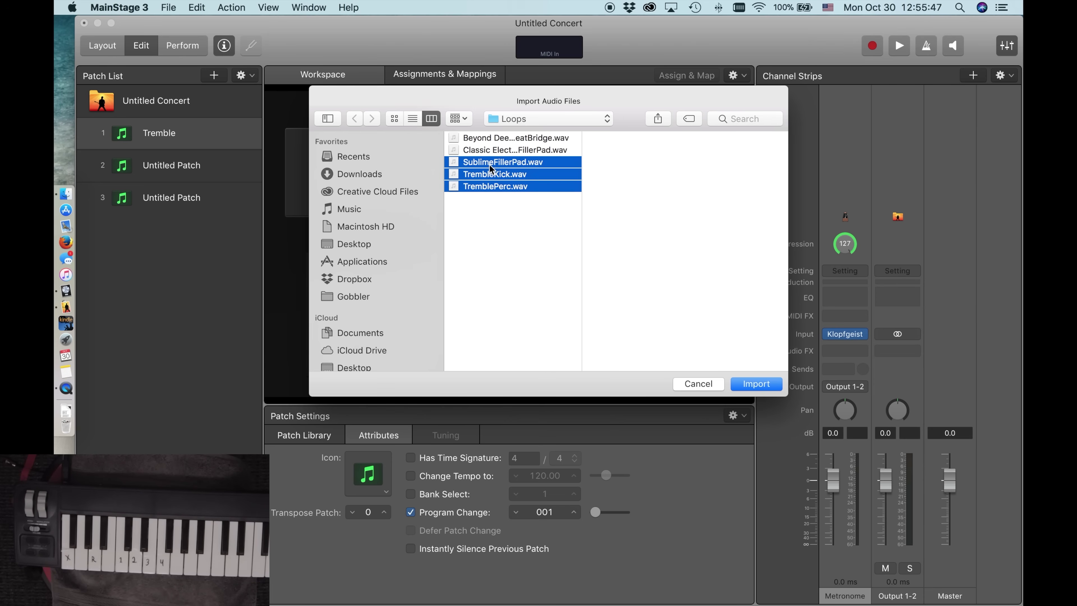
{"action": "left_click", "coordinate": [761, 384]}
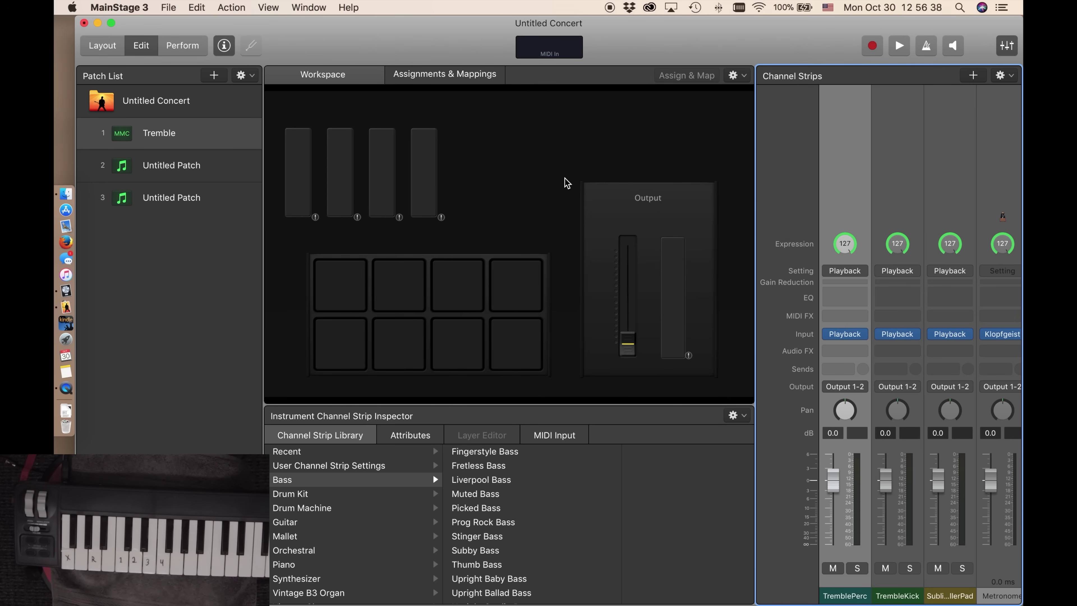
Step: Select the first fader so its mapping targets appear
{"action": "left_click", "coordinate": [304, 200]}
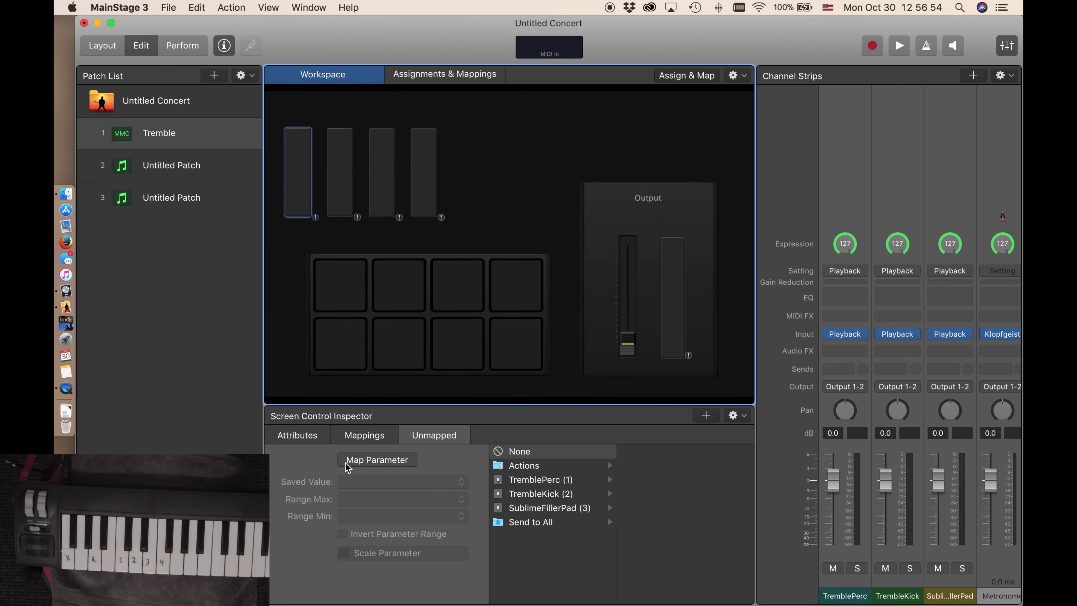
Step: Map faders 1–3 to Playback Level of TrembleKick, TremblePerc and SublimeFillerPad
{"action": "left_click", "coordinate": [531, 492]}
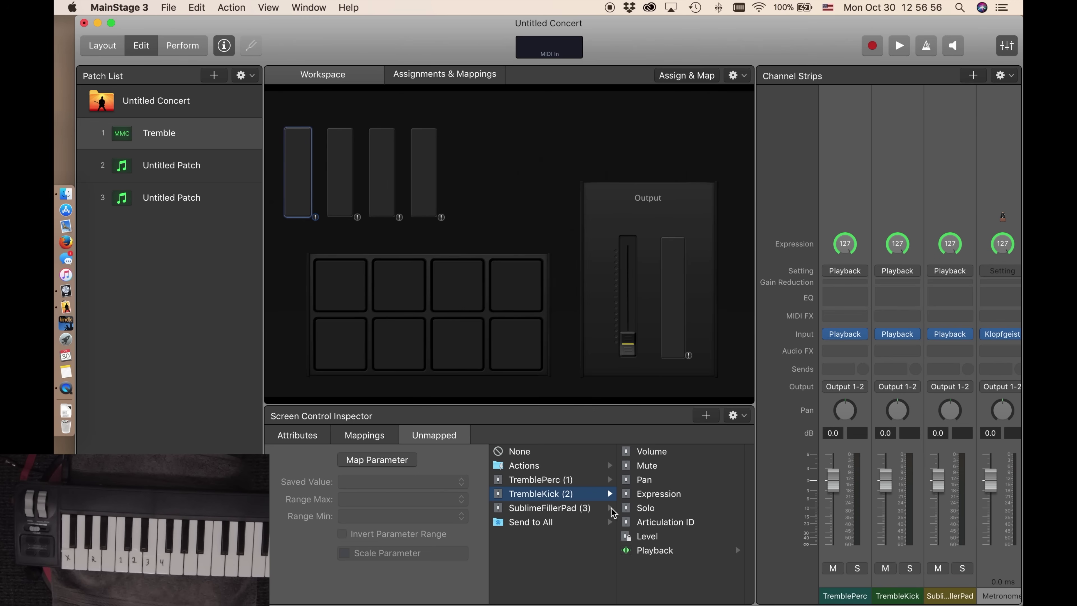
{"action": "left_click", "coordinate": [648, 536]}
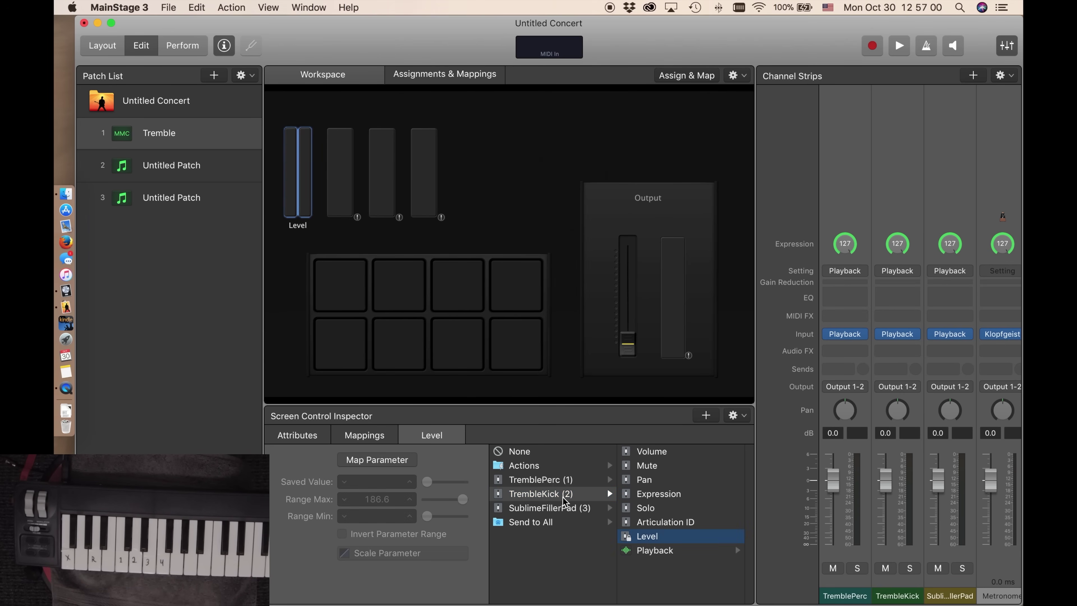
{"action": "left_click", "coordinate": [338, 211]}
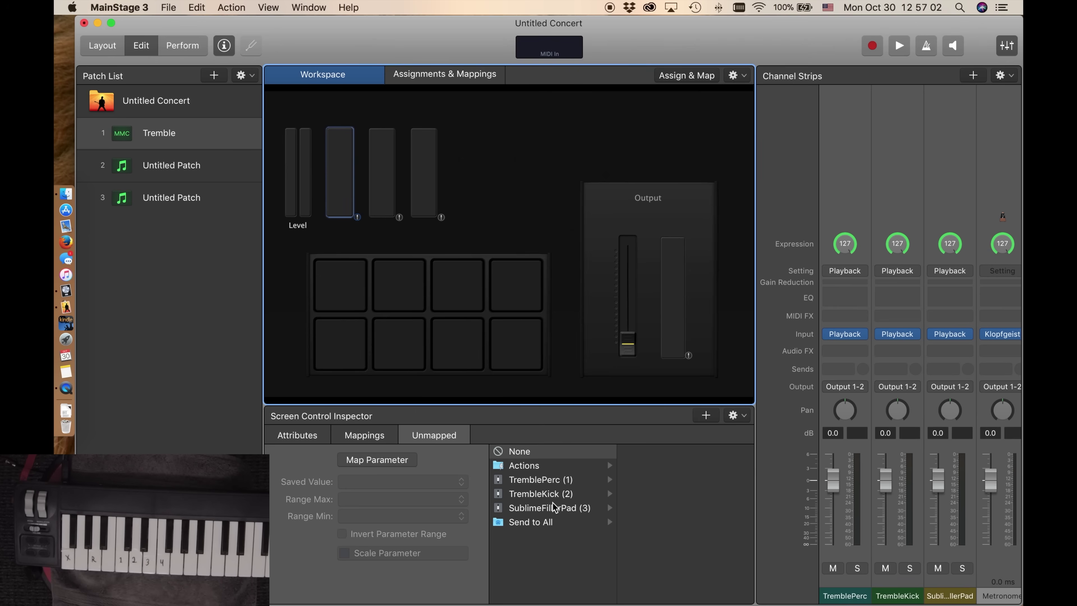
{"action": "left_click", "coordinate": [547, 481]}
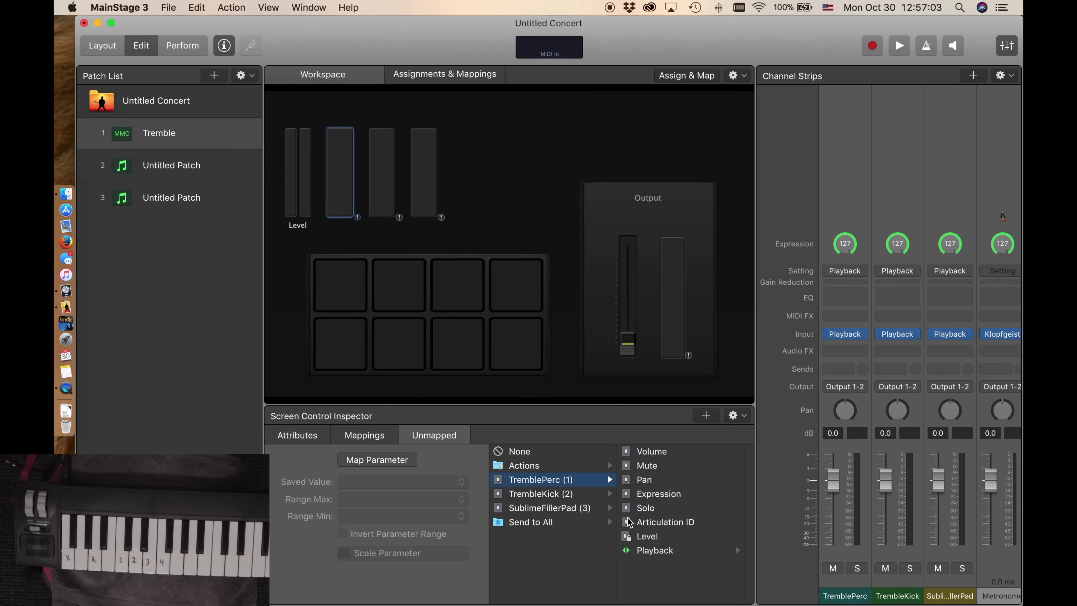
{"action": "left_click", "coordinate": [642, 538]}
{"action": "left_click", "coordinate": [375, 197]}
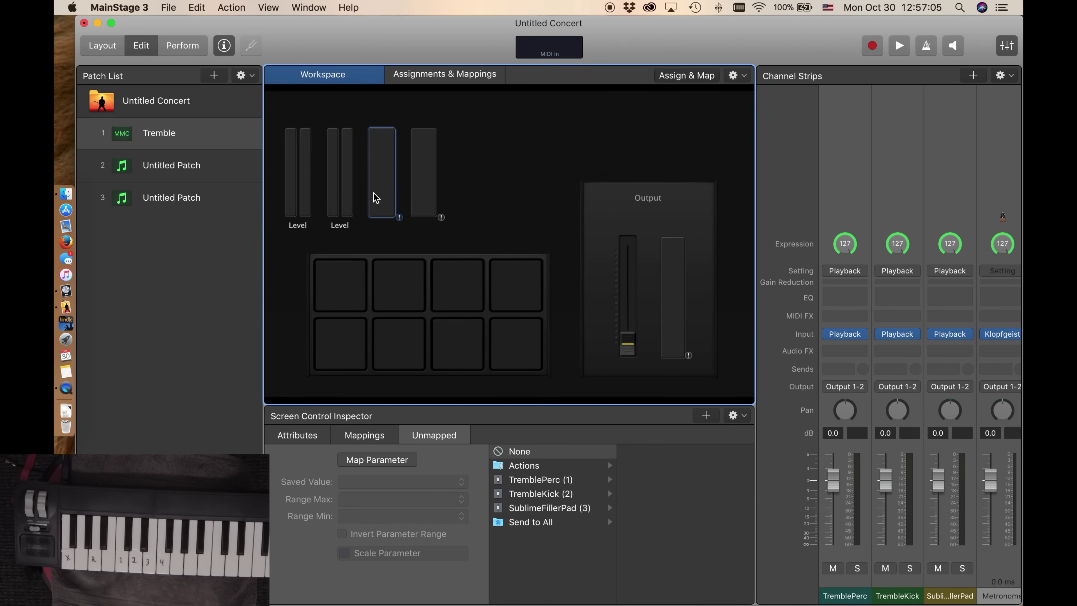
{"action": "left_click", "coordinate": [530, 509]}
{"action": "left_click", "coordinate": [652, 538]}
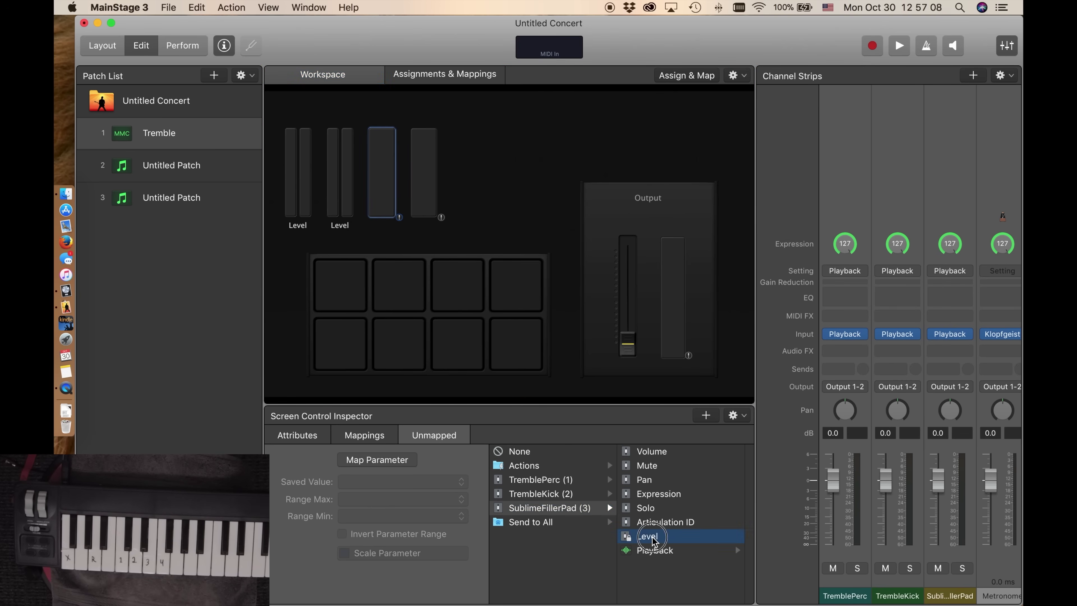
{"action": "left_click", "coordinate": [524, 236]}
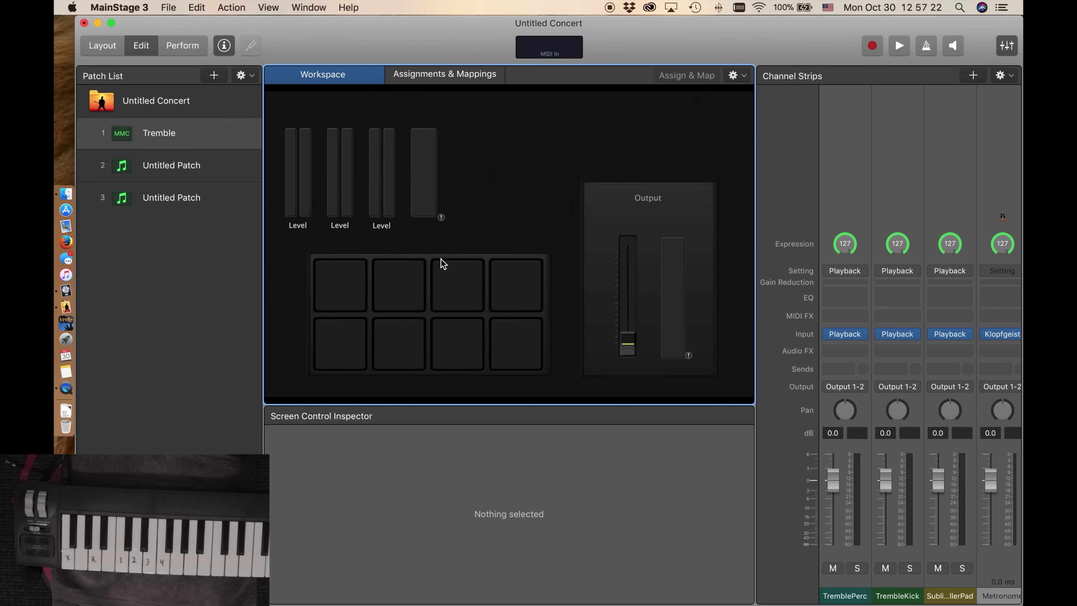
{"action": "left_click", "coordinate": [144, 99]}
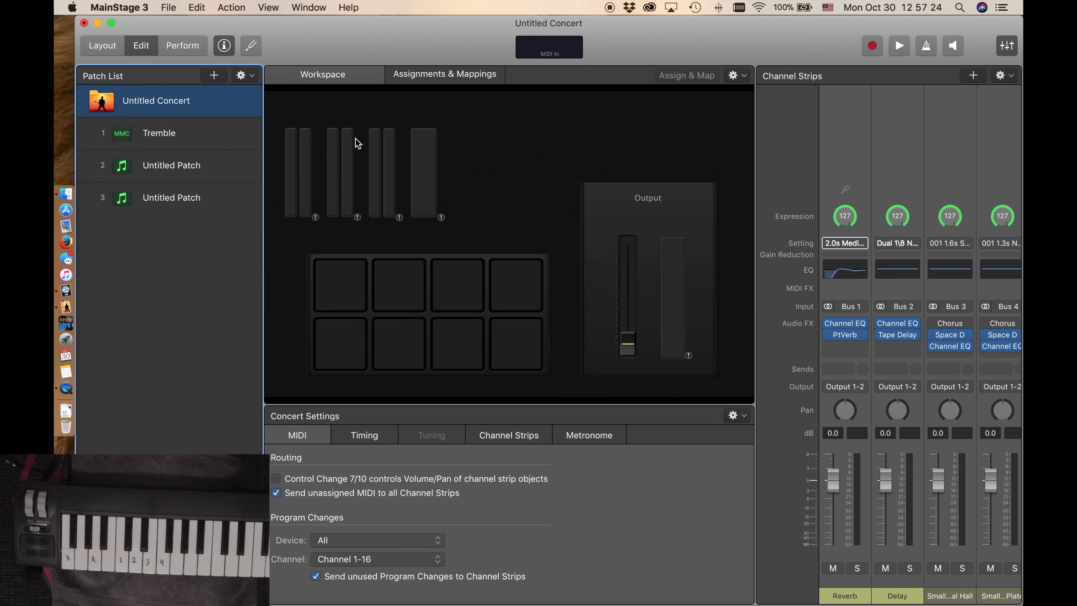
Step: At concert level, map the output fader to Output 1-2 Level, then show the Tremble patch
{"action": "left_click", "coordinate": [154, 142]}
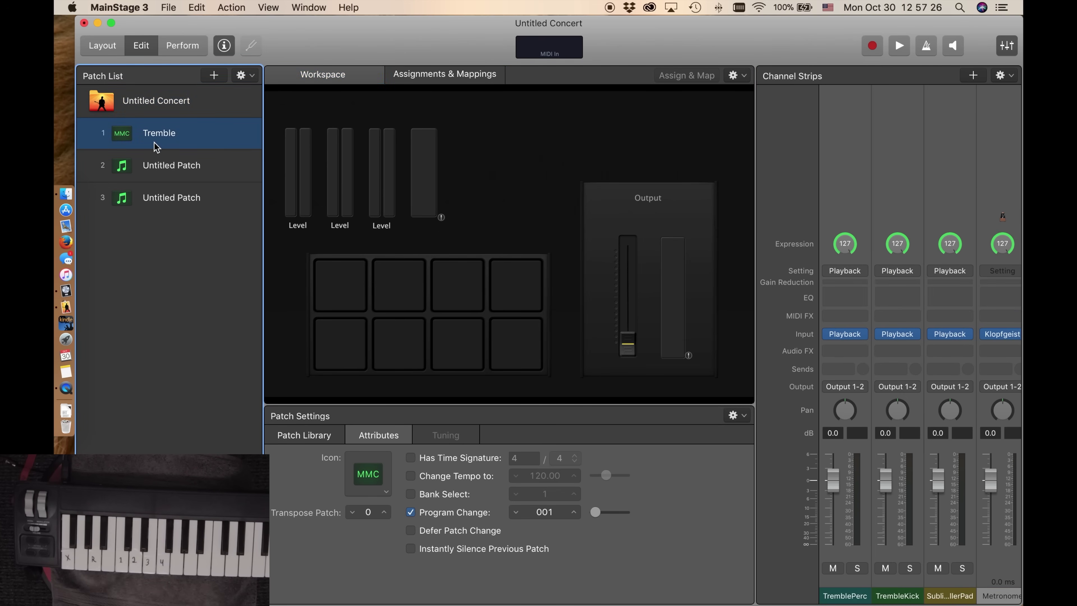
{"action": "left_click", "coordinate": [677, 330]}
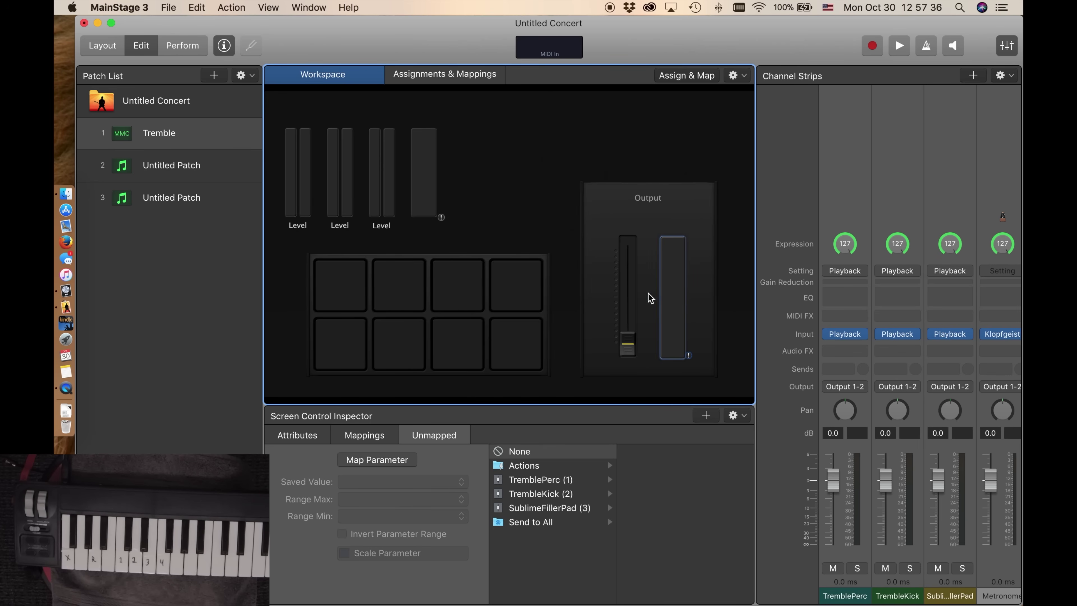
{"action": "scroll", "coordinate": [890, 466], "scroll_direction": "right", "scroll_amount": 5}
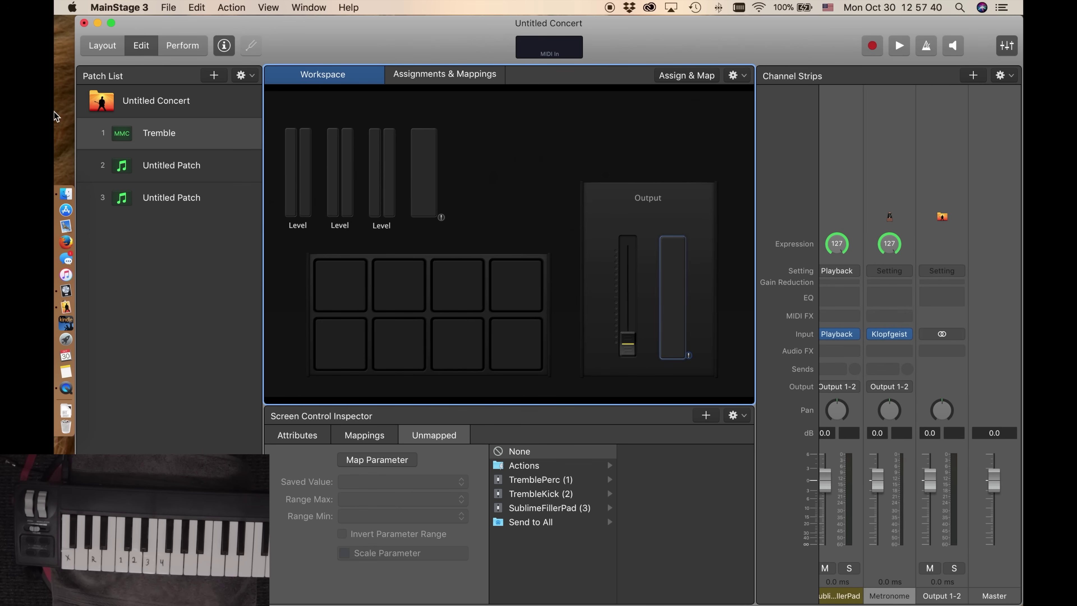
{"action": "left_click", "coordinate": [153, 100]}
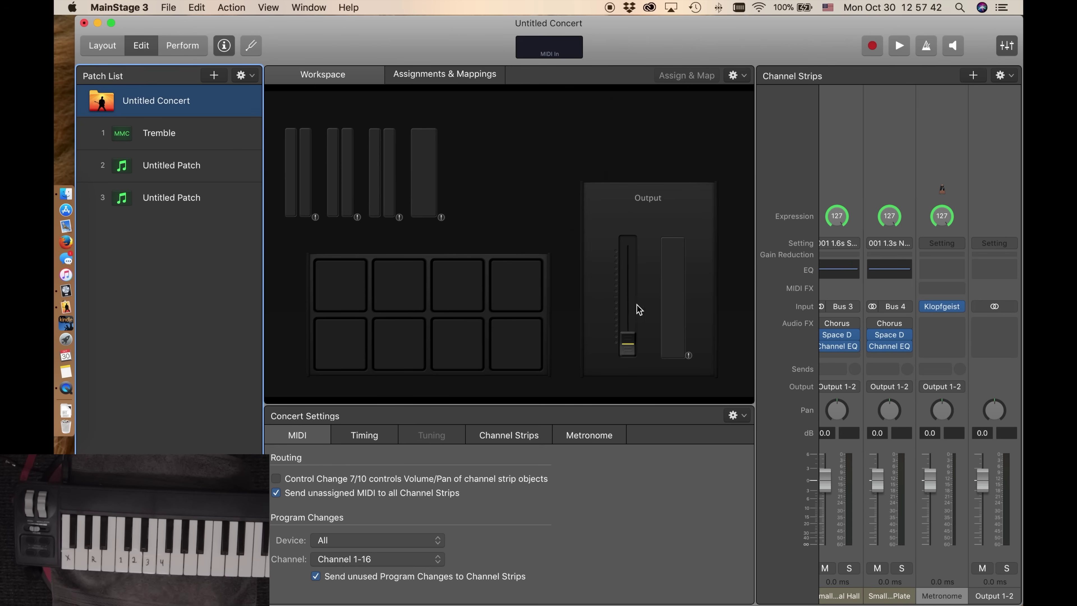
{"action": "left_click", "coordinate": [680, 306]}
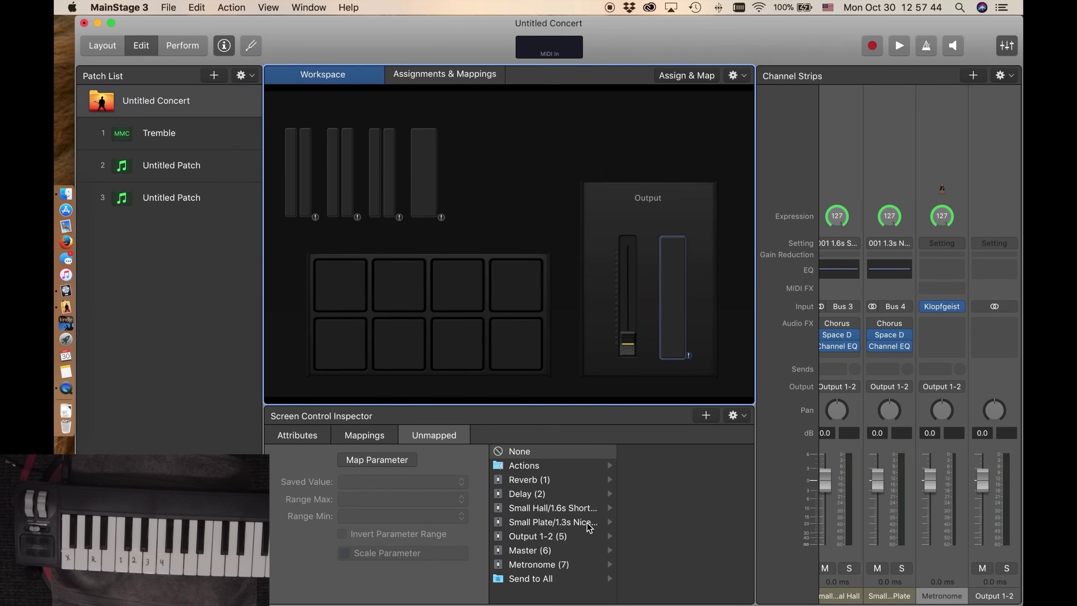
{"action": "left_click", "coordinate": [544, 536]}
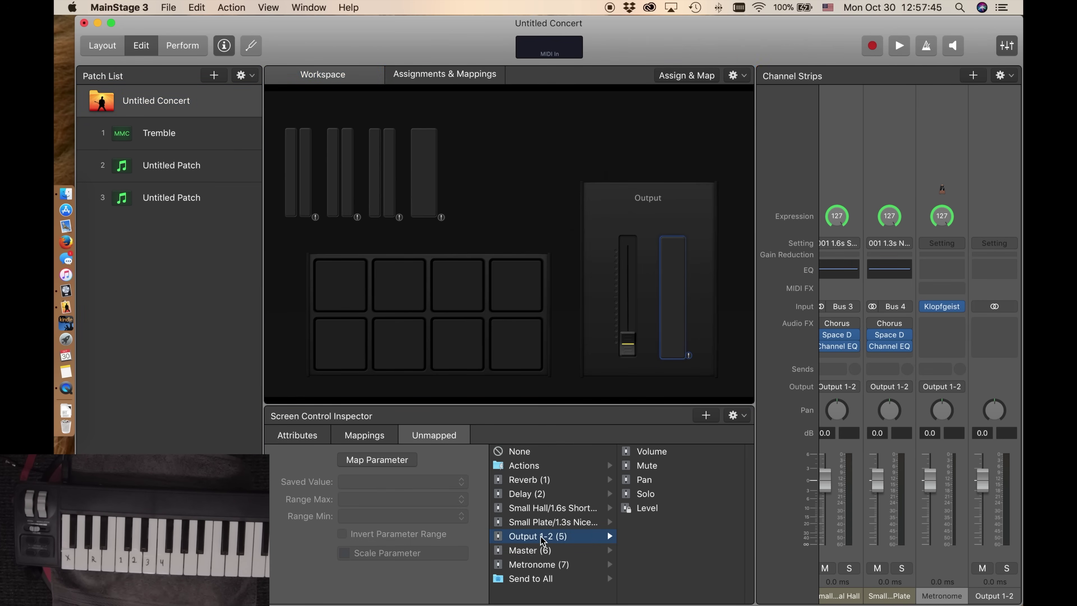
{"action": "left_click", "coordinate": [646, 508]}
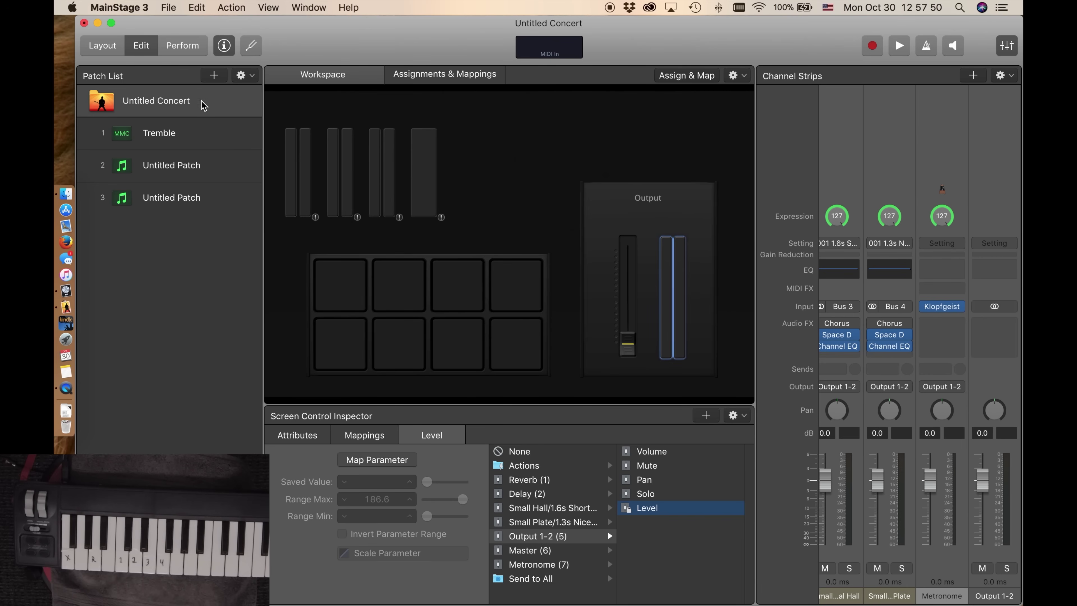
{"action": "left_click", "coordinate": [179, 138]}
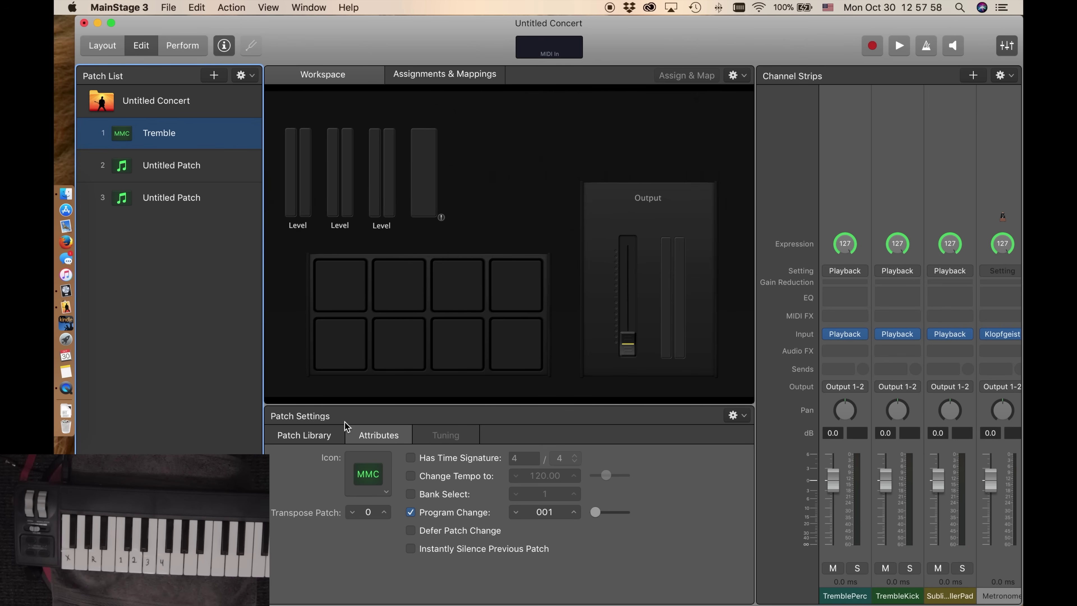
Step: Map the first drum pad to TrembleKick Playback's Play/Stop (Switchable)
{"action": "left_click", "coordinate": [337, 284]}
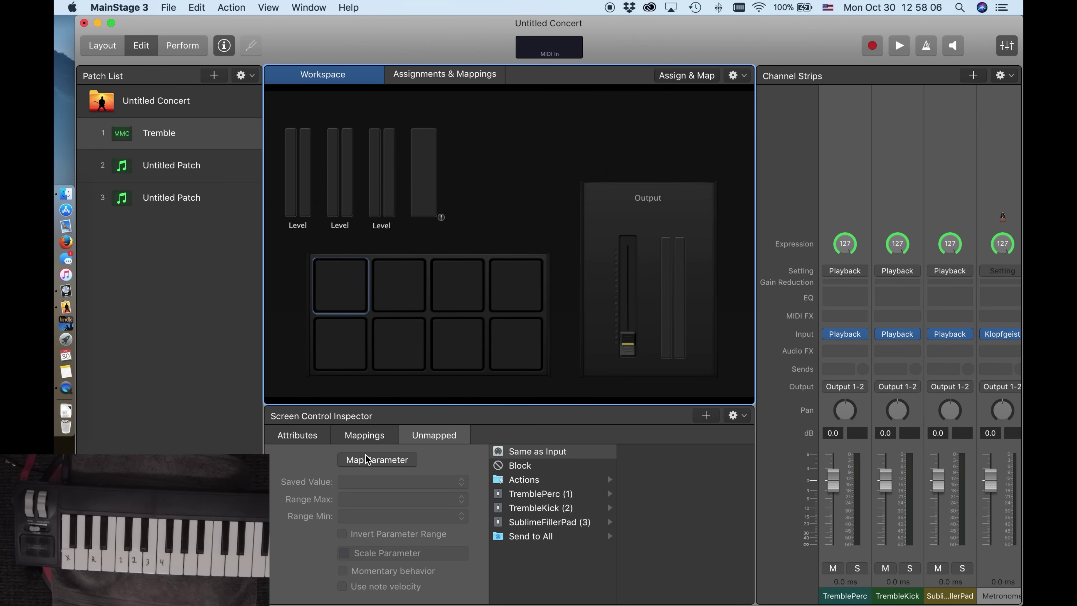
{"action": "left_click", "coordinate": [377, 459]}
{"action": "left_click", "coordinate": [900, 335]}
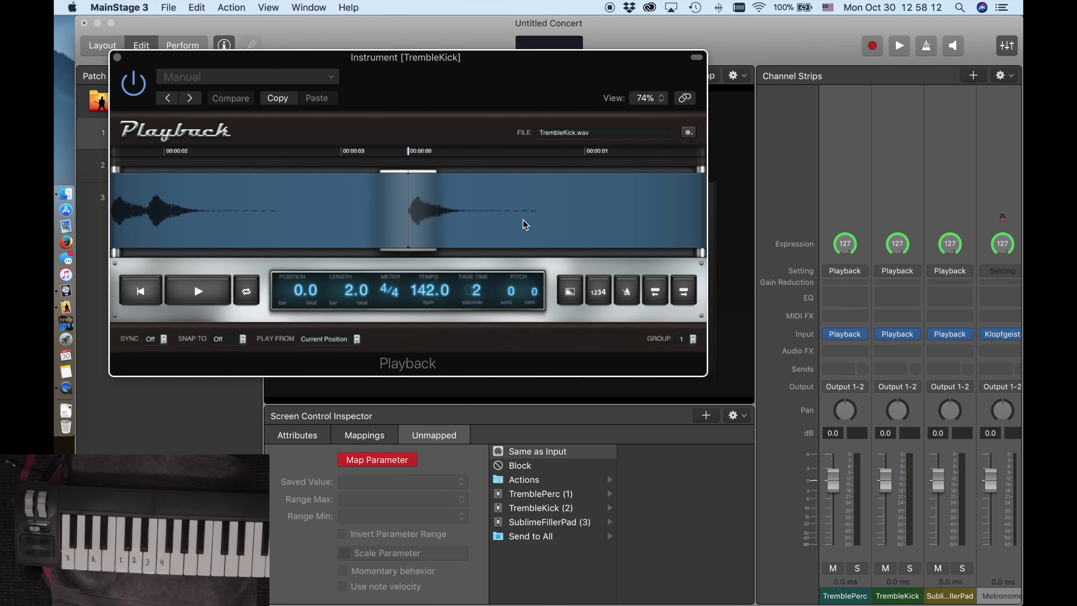
{"action": "left_click_drag", "start_coordinate": [422, 60], "coordinate": [797, 94]}
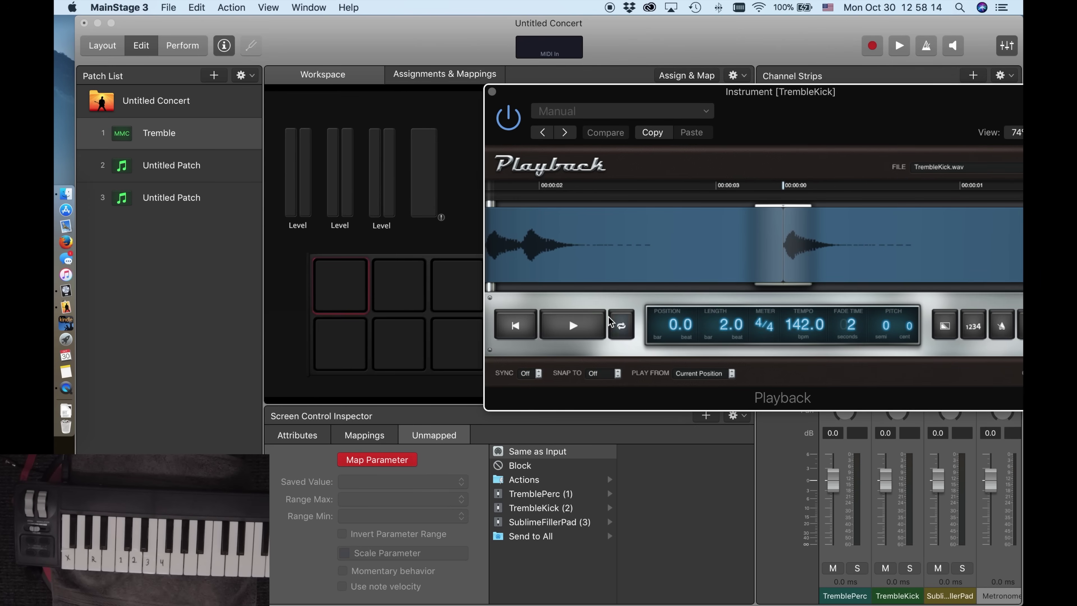
{"action": "left_click", "coordinate": [567, 328]}
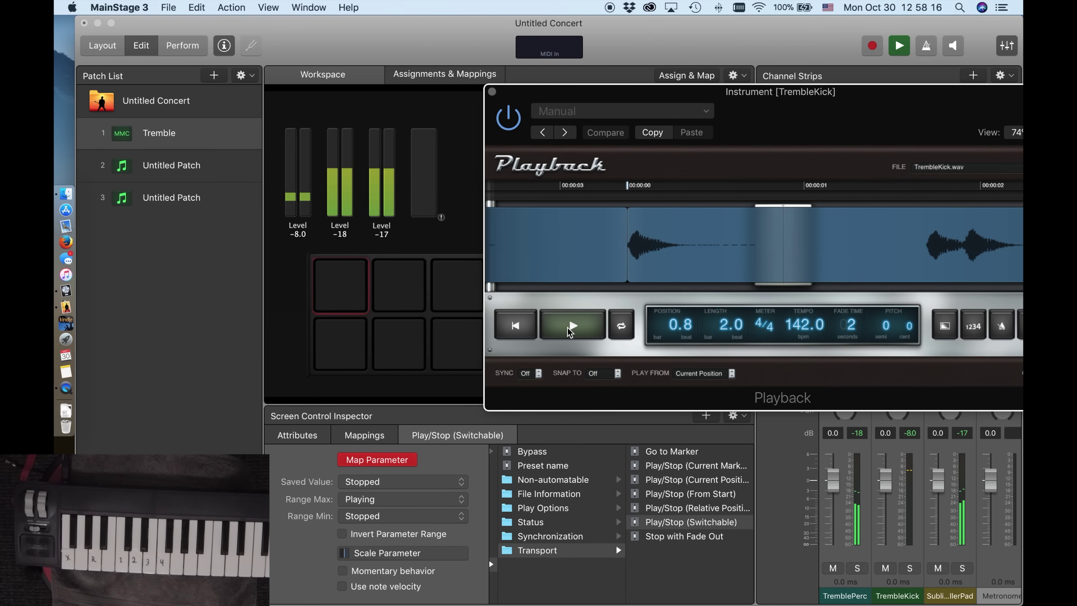
{"action": "left_click_drag", "start_coordinate": [808, 93], "coordinate": [620, 64]}
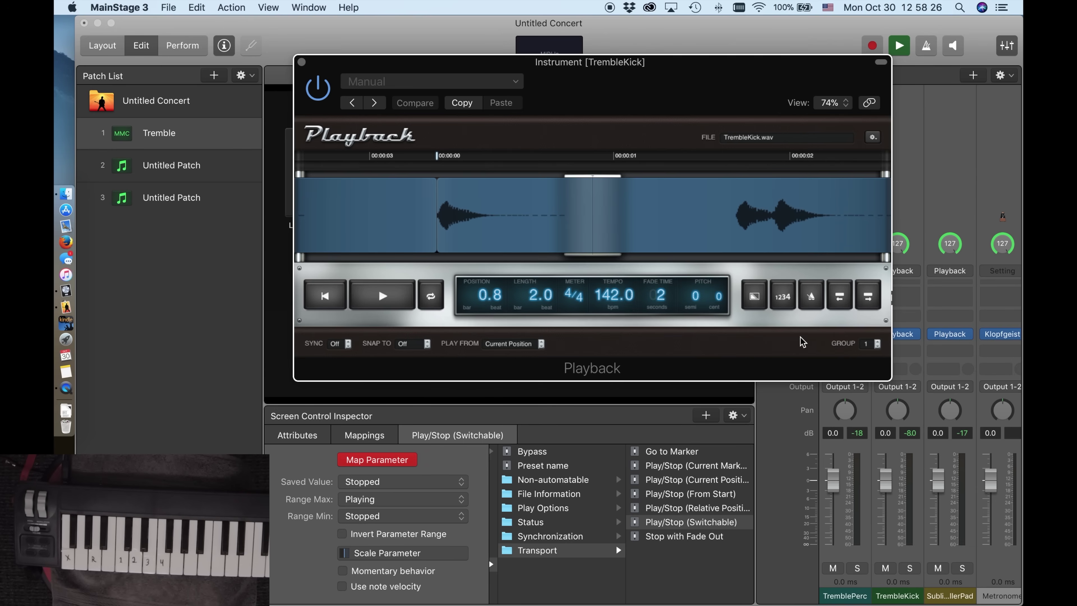
Step: Set TrembleKick's Playback group to '-' so it no longer belongs to a playback group
{"action": "left_click", "coordinate": [877, 344]}
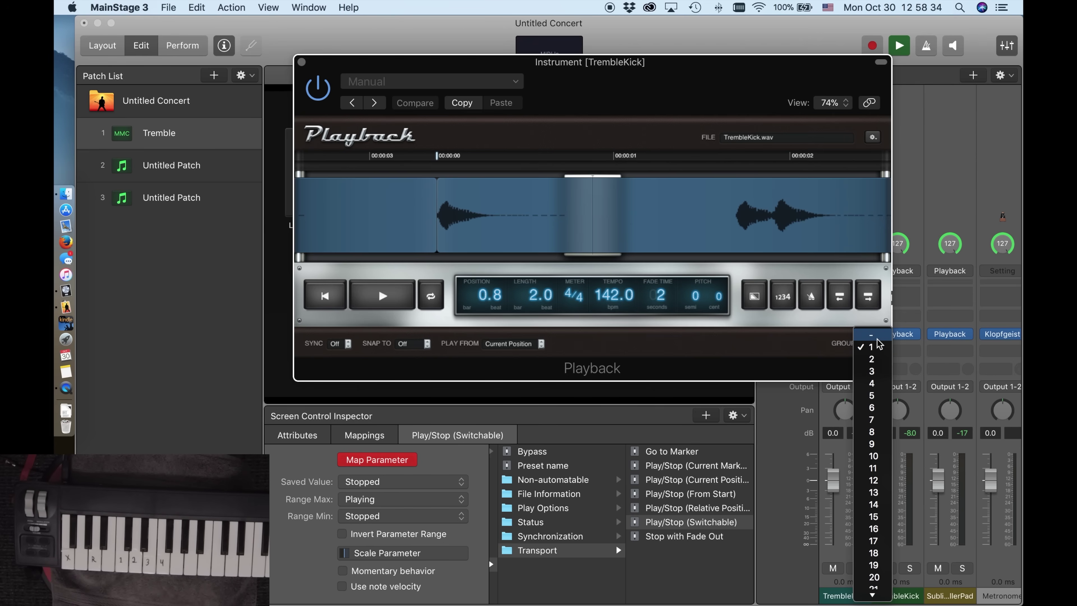
{"action": "left_click", "coordinate": [876, 338]}
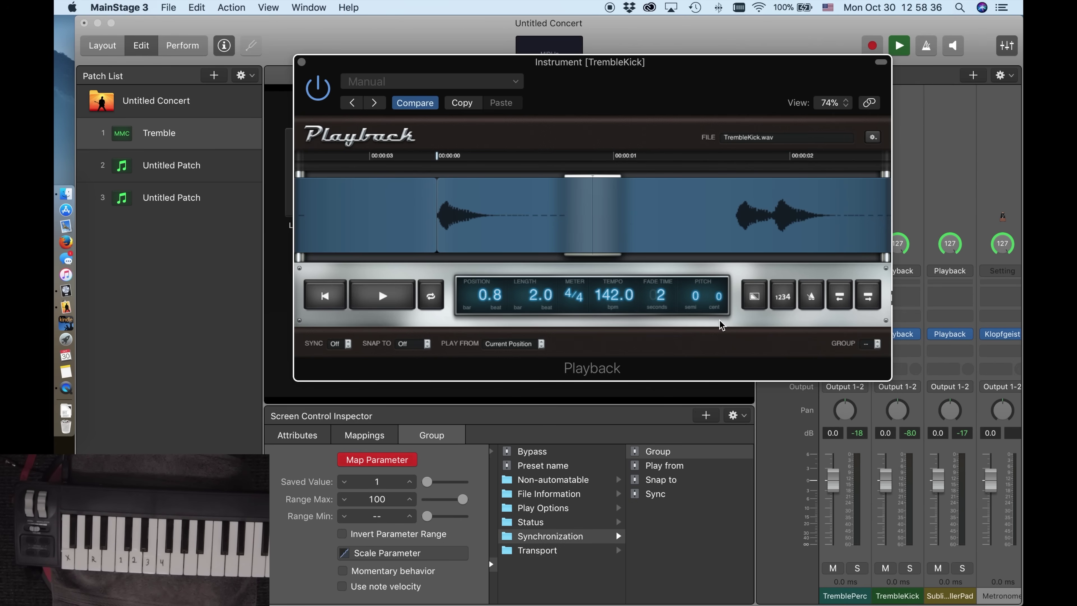
{"action": "left_click_drag", "start_coordinate": [614, 92], "coordinate": [818, 101]}
Step: Map the first pad to TrembleKick's Play/Stop (Switchable) control and test it from the pad
{"action": "left_click", "coordinate": [378, 461]}
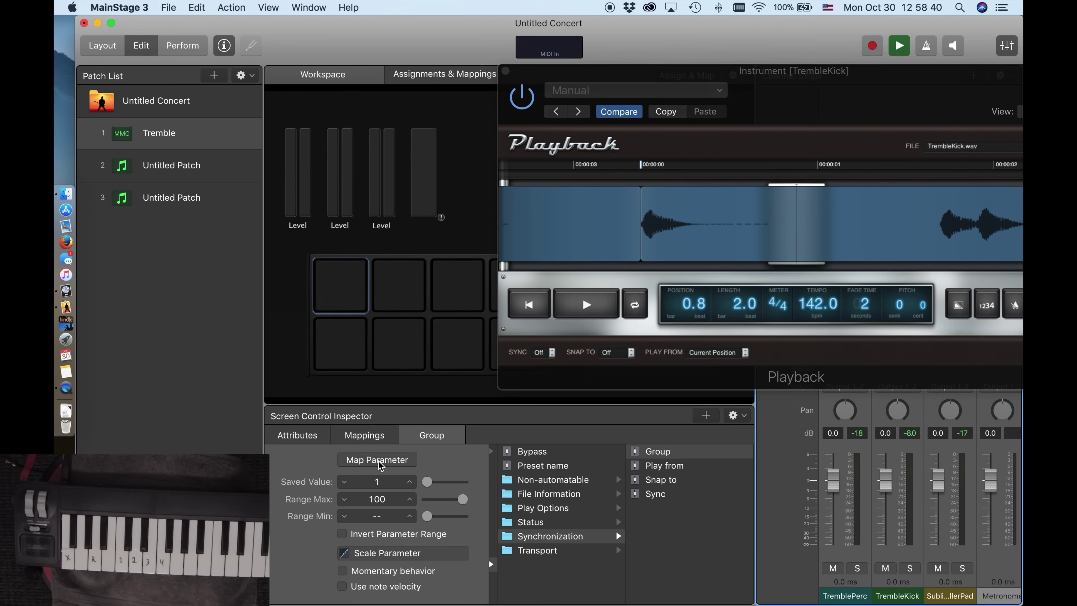
{"action": "left_click", "coordinate": [586, 305]}
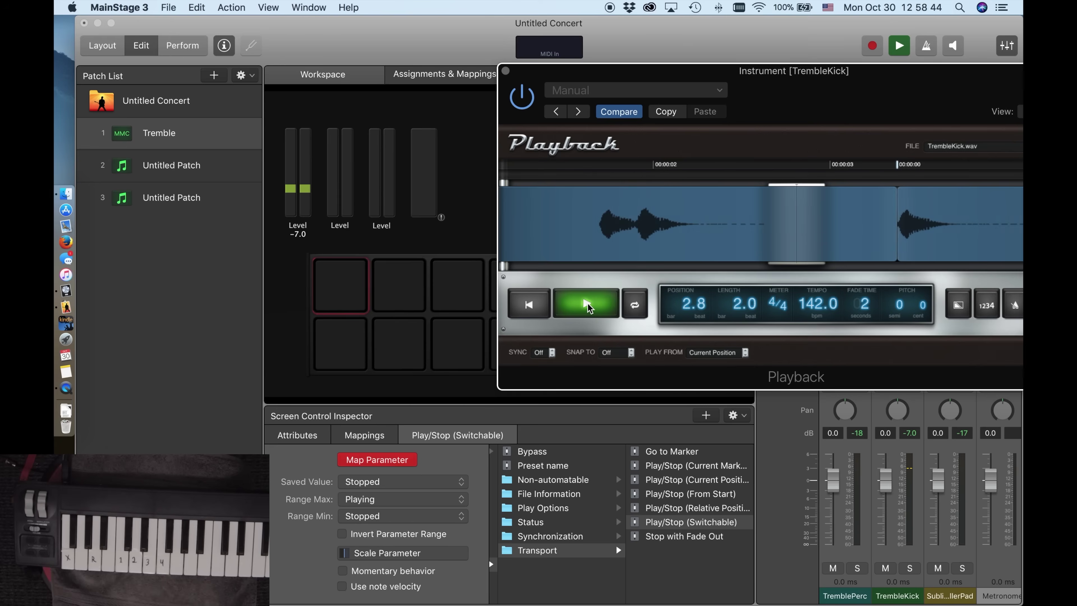
{"action": "left_click", "coordinate": [587, 305]}
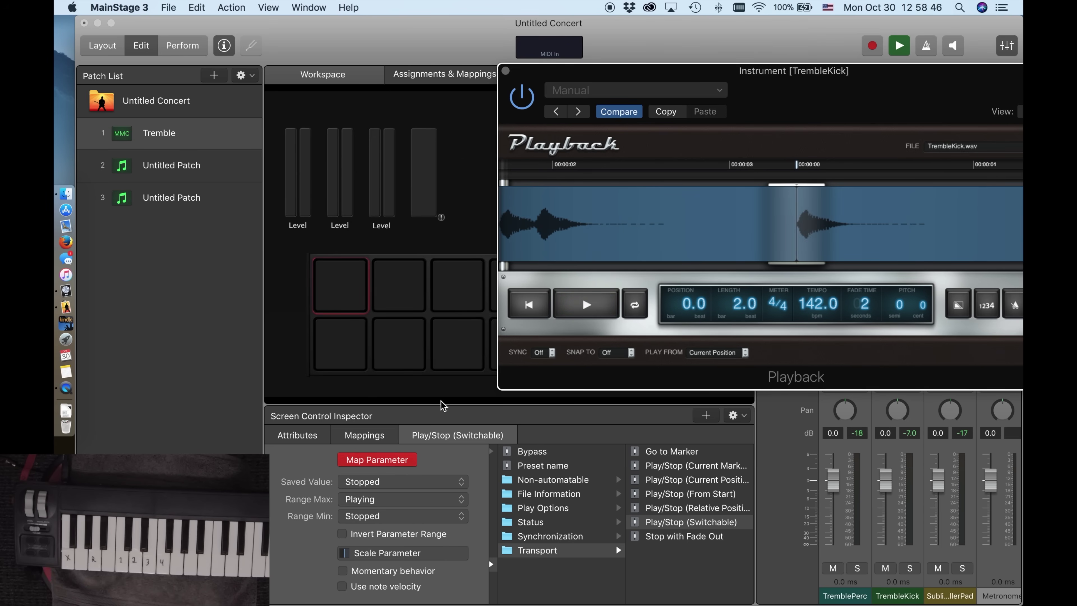
{"action": "left_click", "coordinate": [378, 460]}
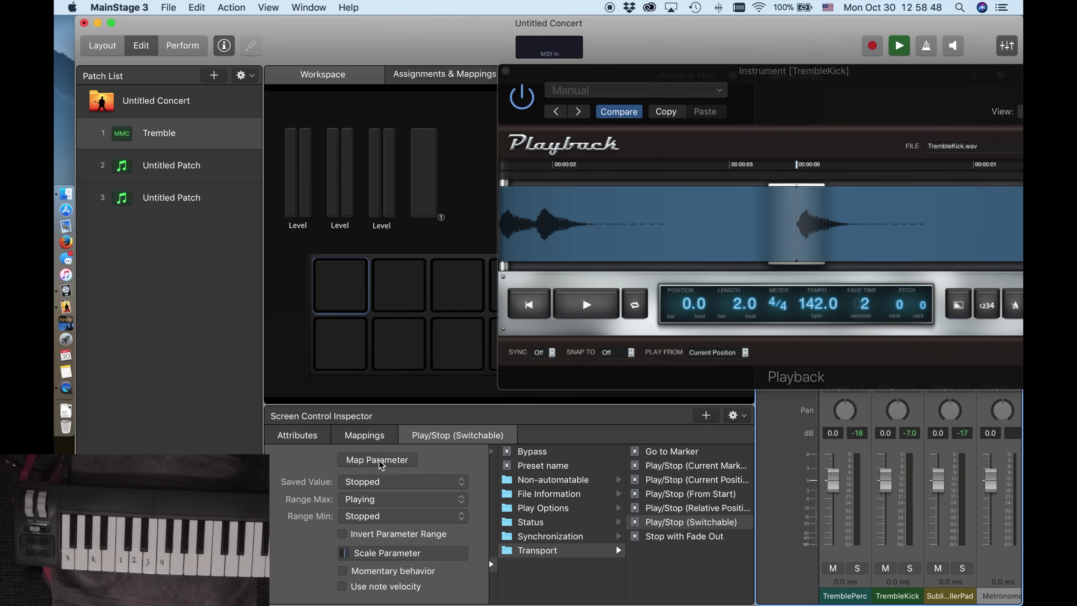
{"action": "left_click", "coordinate": [347, 296]}
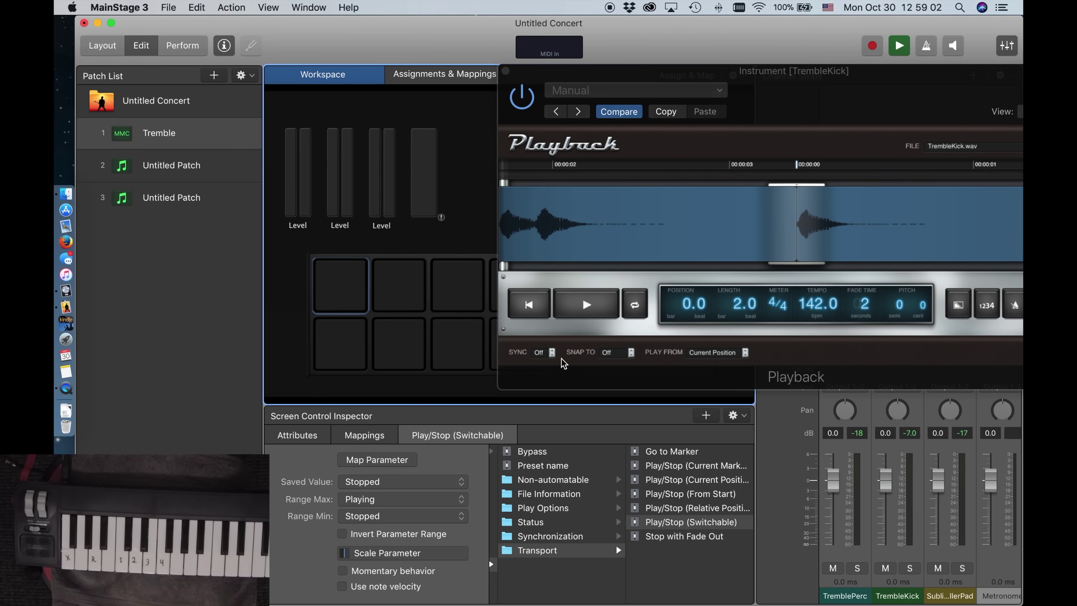
Step: Switch on Loop in TrembleKick's Playback plugin
{"action": "left_click", "coordinate": [636, 315]}
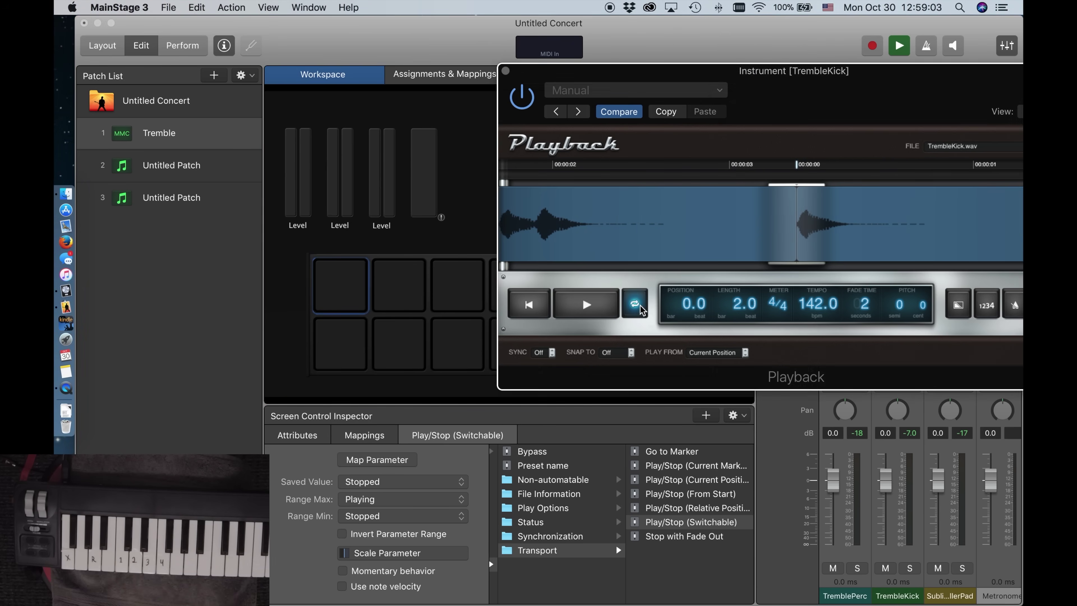
Step: Set TrembleKick's Play From to Start and Sync to On, then close its plugin window
{"action": "left_click", "coordinate": [738, 358]}
{"action": "left_click", "coordinate": [721, 368]}
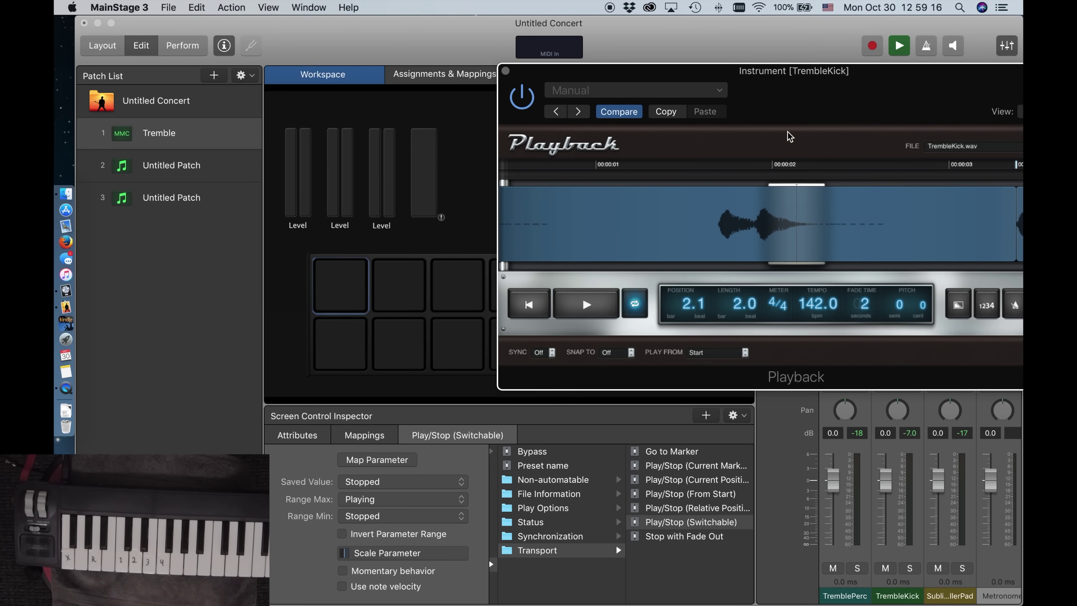
{"action": "left_click_drag", "start_coordinate": [797, 89], "coordinate": [686, 111]}
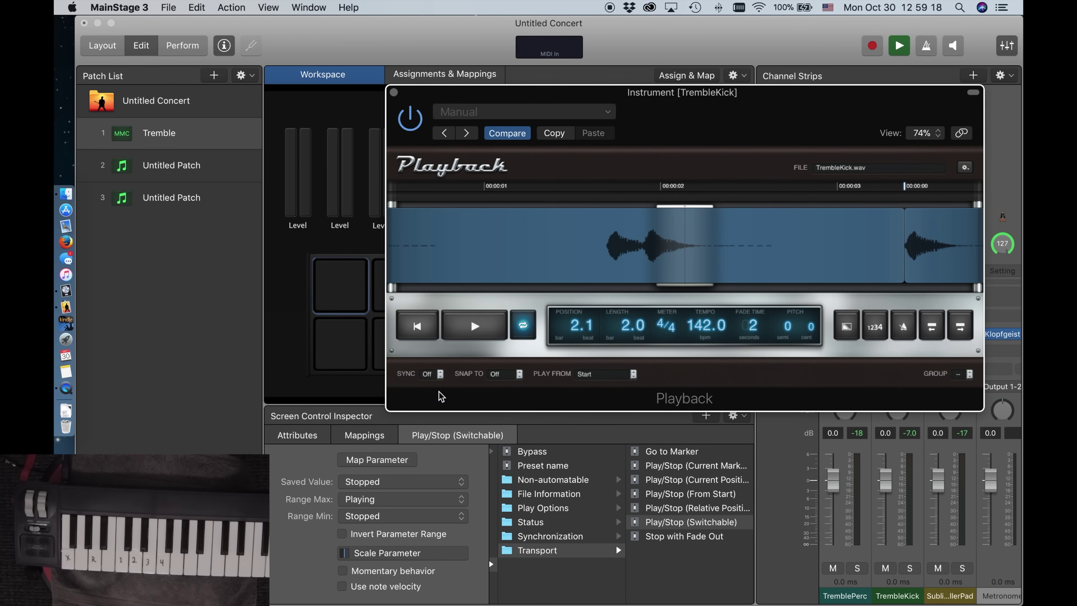
{"action": "left_click", "coordinate": [440, 375]}
{"action": "left_click", "coordinate": [434, 389]}
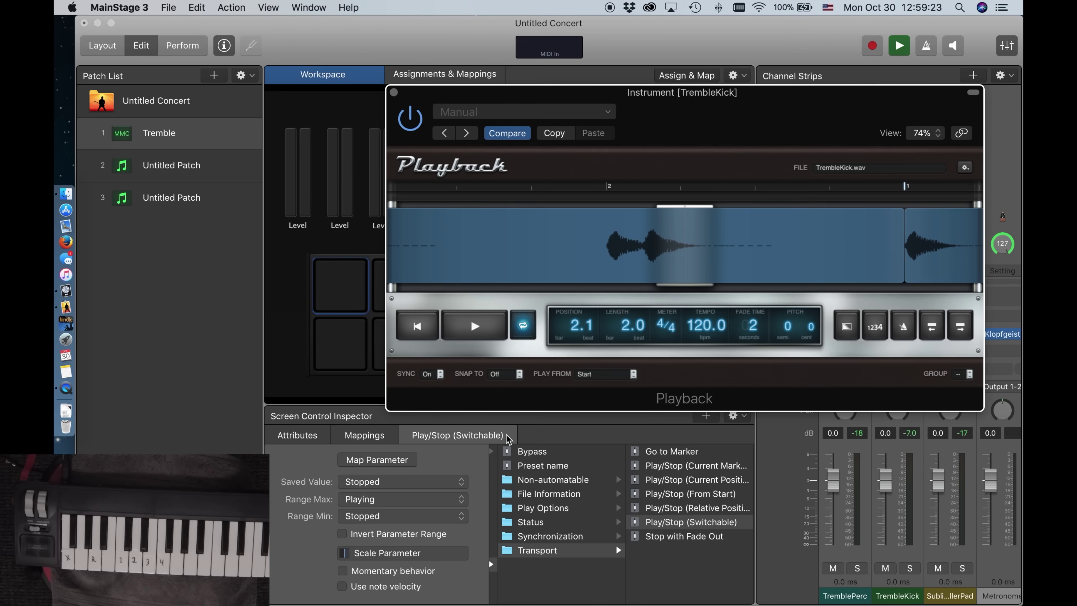
{"action": "left_click", "coordinate": [394, 92]}
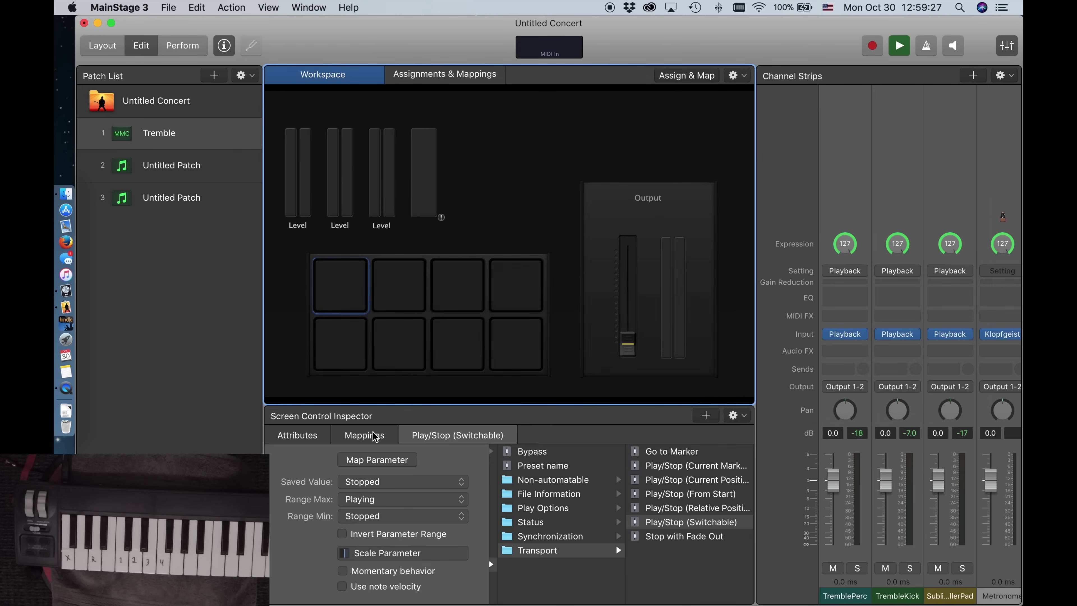
Step: Enable Change Tempo in the Tremble patch attributes and set it to 148 BPM
{"action": "left_click", "coordinate": [195, 136]}
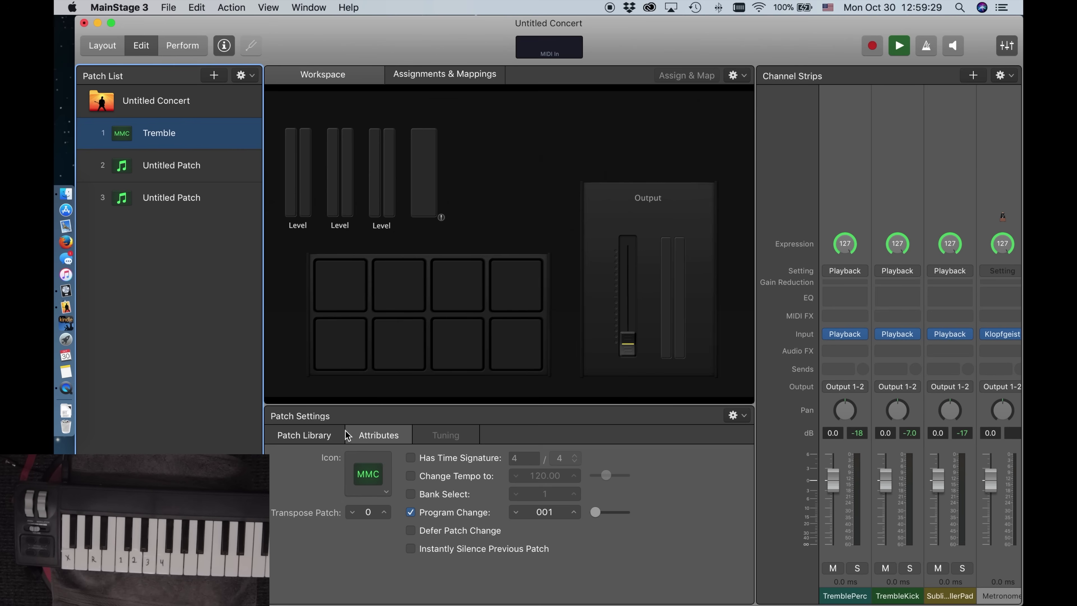
{"action": "left_click", "coordinate": [411, 476]}
{"action": "left_click", "coordinate": [544, 475]}
{"action": "type", "text": "14"}
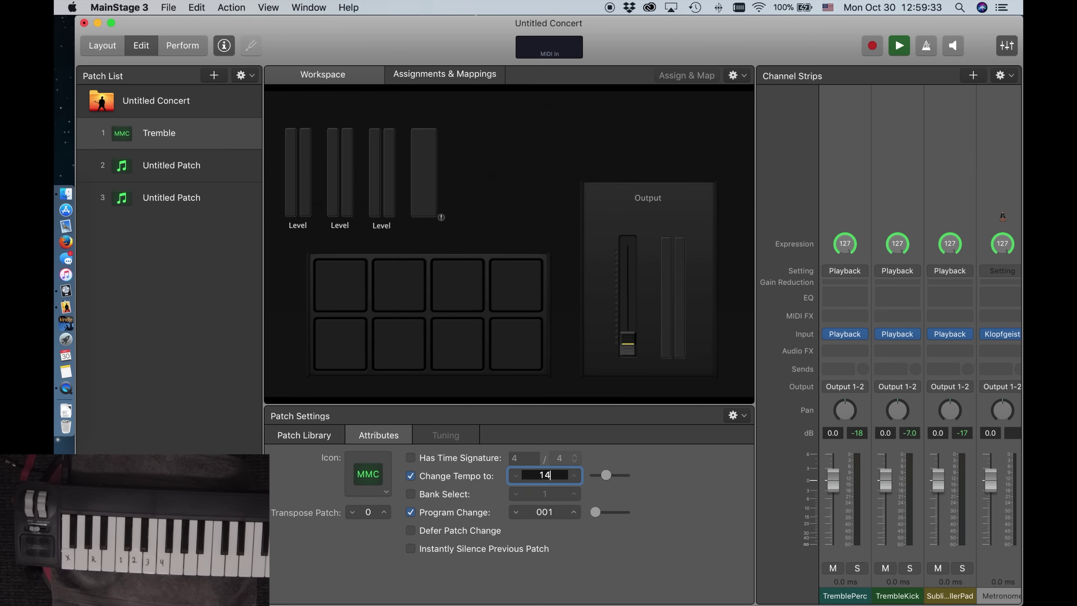
{"action": "type", "text": "8"}
{"action": "key", "text": "Return"}
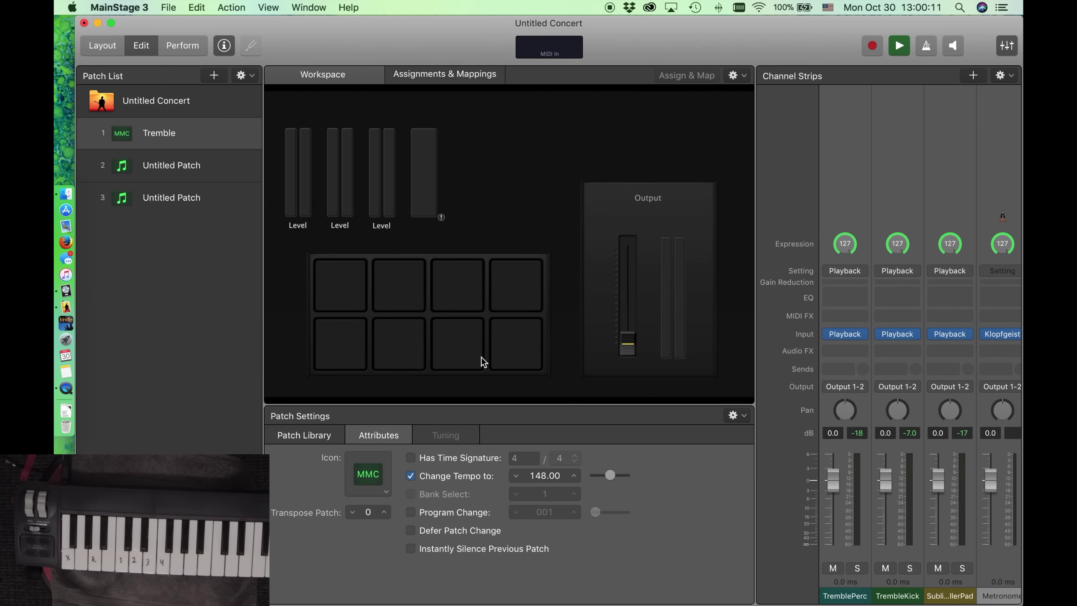
Step: Set TremblePerc's Playback group to '--' and turn on Loop
{"action": "left_click", "coordinate": [409, 303]}
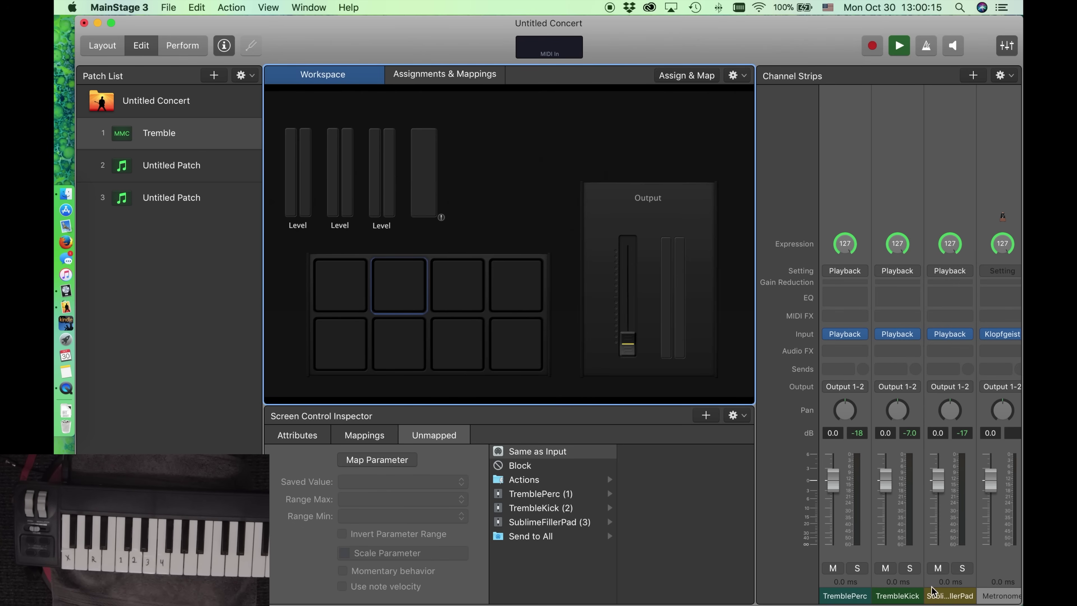
{"action": "left_click", "coordinate": [849, 335]}
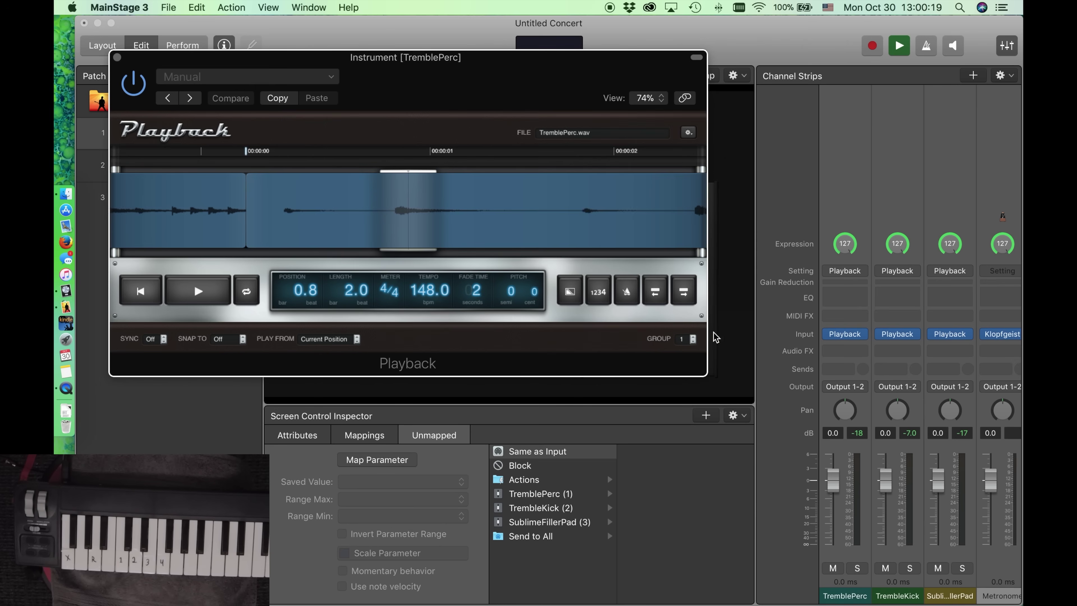
{"action": "left_click", "coordinate": [693, 339]}
{"action": "left_click", "coordinate": [695, 338]}
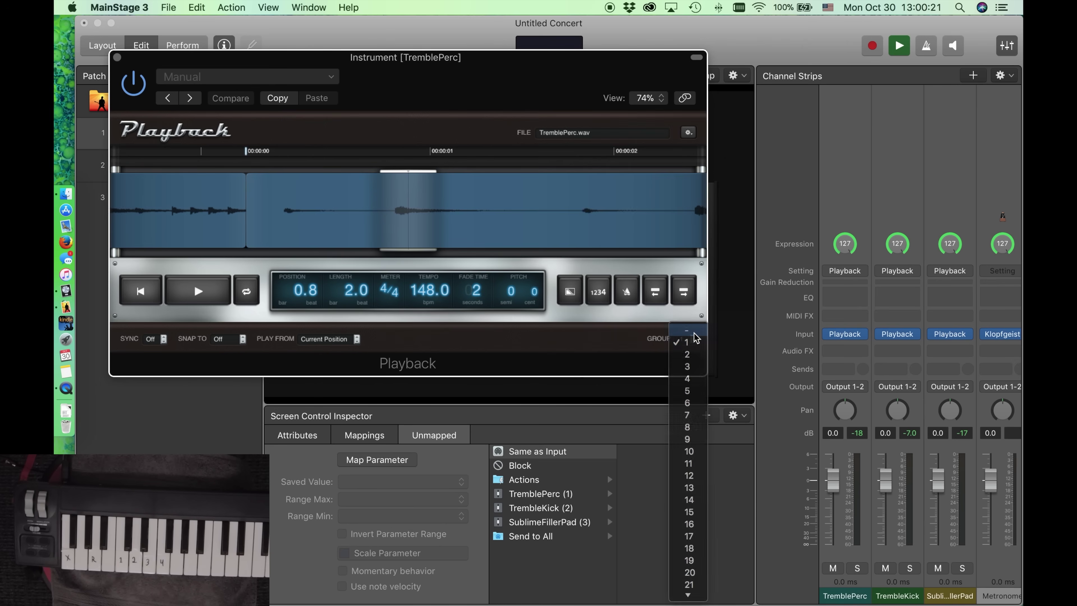
{"action": "left_click", "coordinate": [247, 297]}
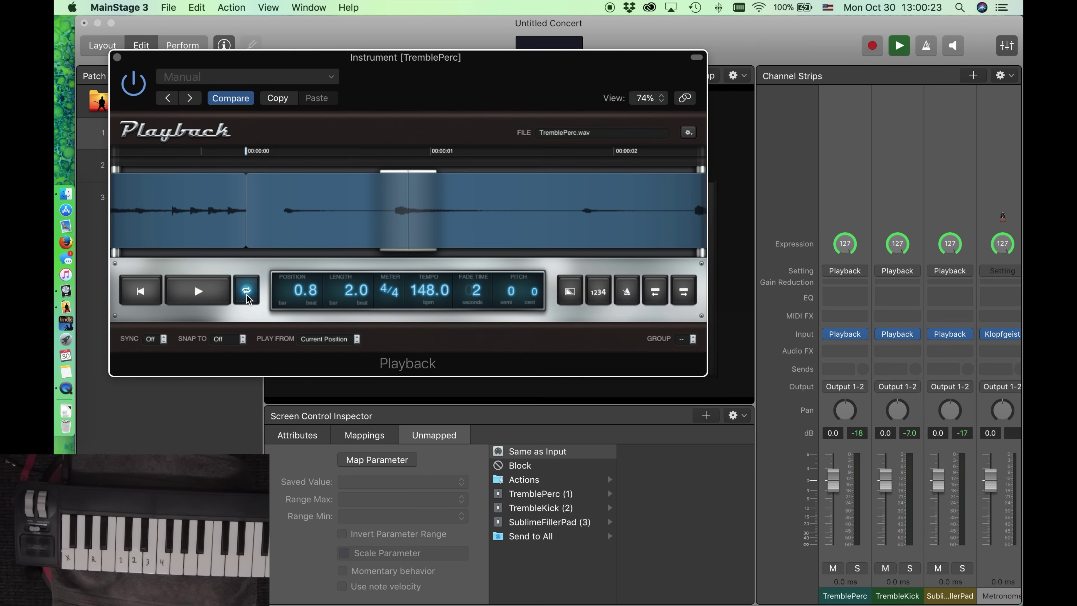
Step: Set TremblePerc's Snap To Beat, Play From Start and Sync On, then select the second pad
{"action": "left_click", "coordinate": [244, 339]}
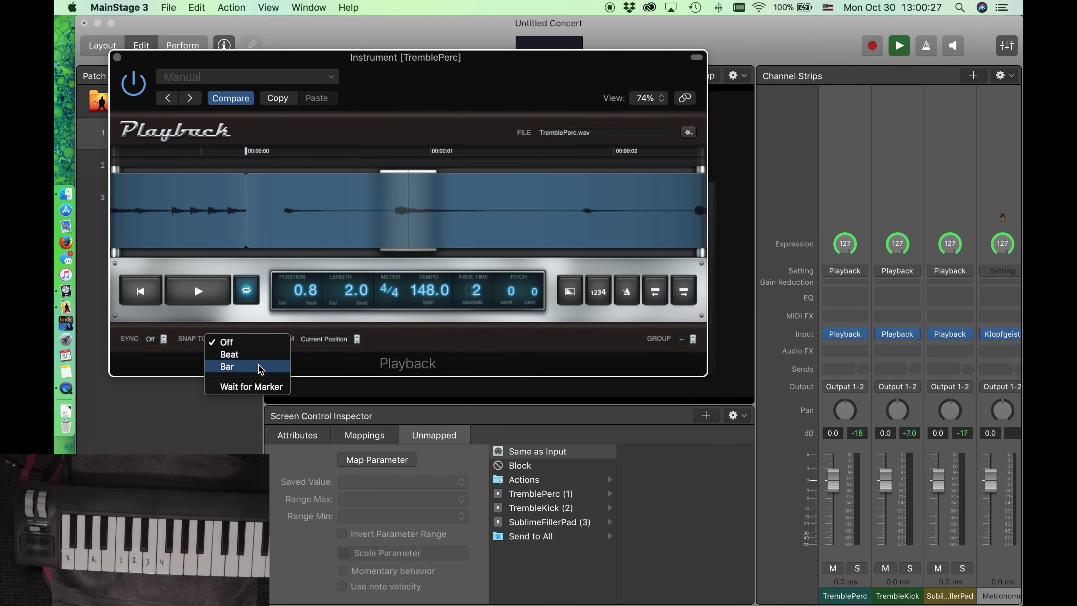
{"action": "left_click", "coordinate": [245, 358]}
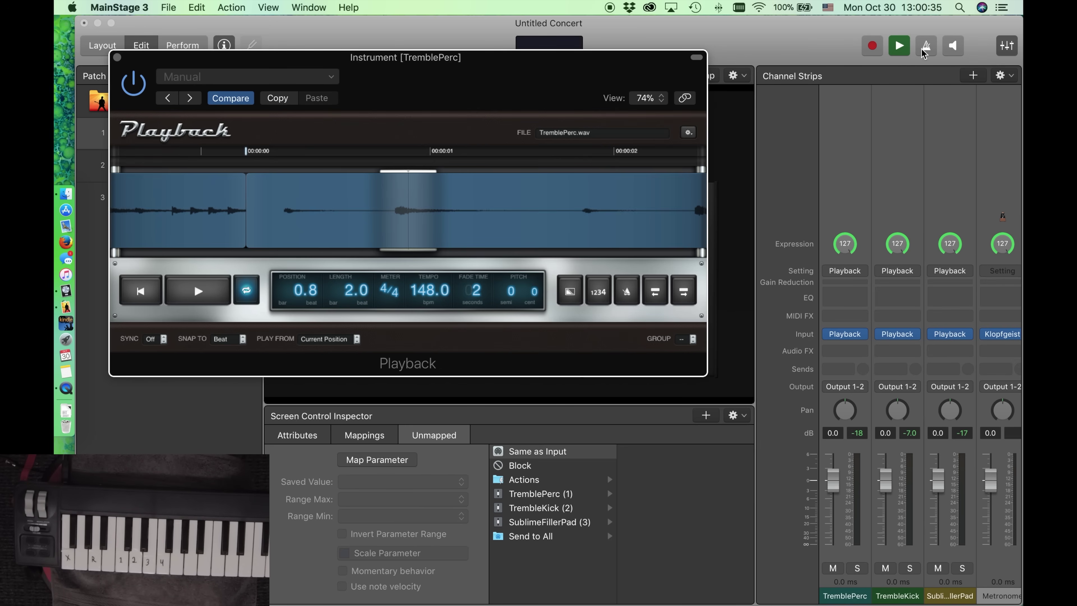
{"action": "left_click", "coordinate": [356, 338]}
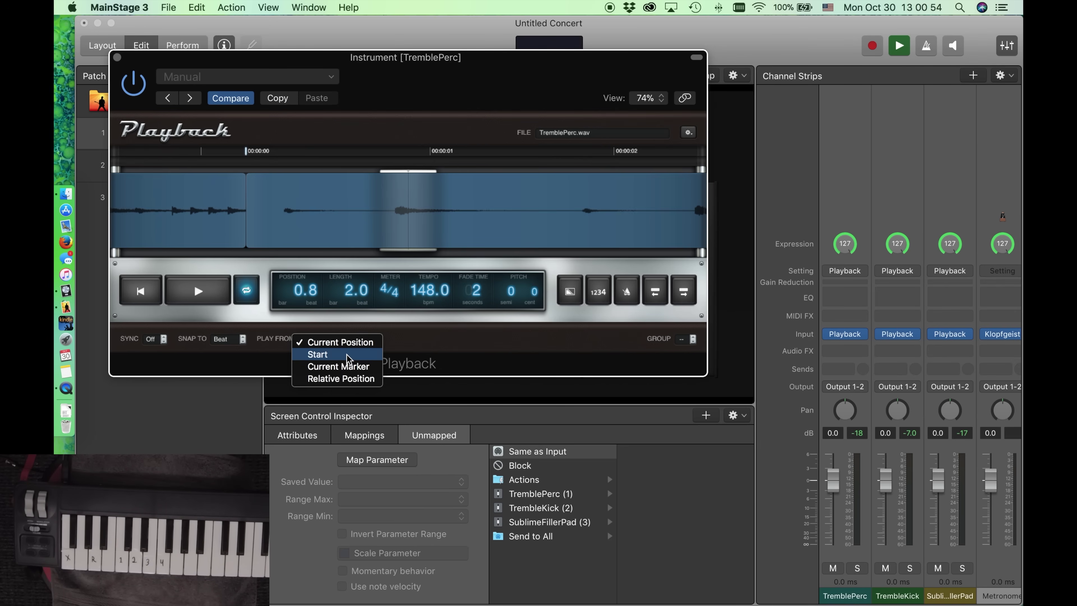
{"action": "left_click", "coordinate": [335, 357]}
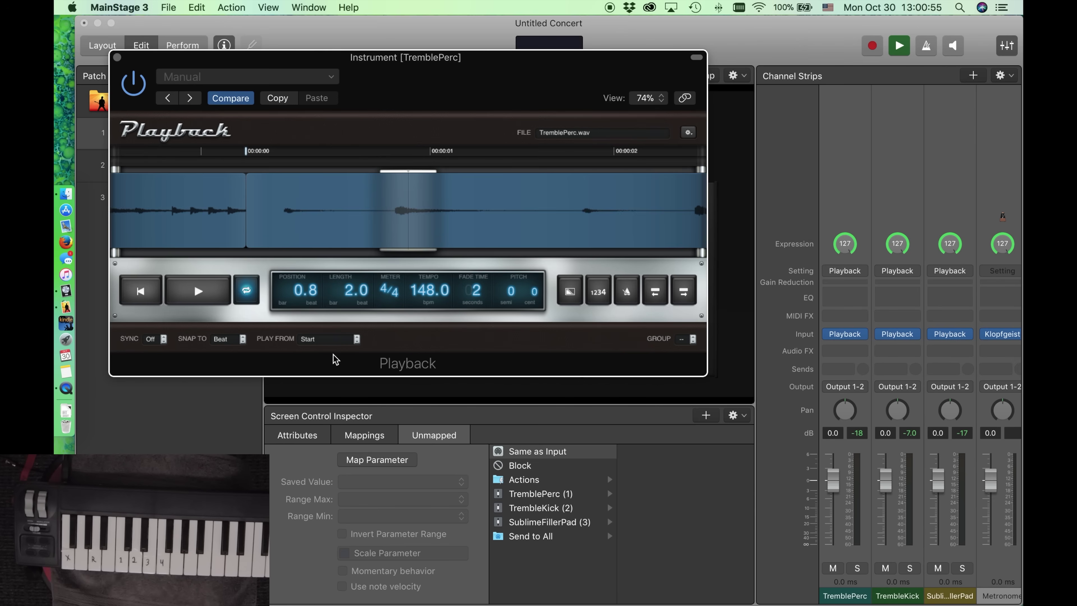
{"action": "left_click", "coordinate": [163, 339]}
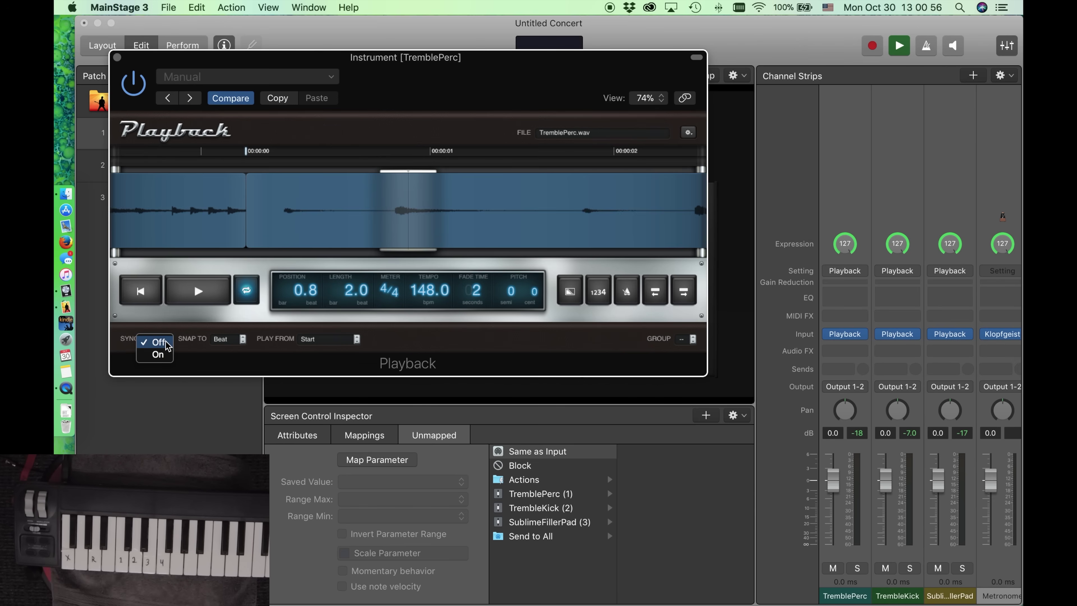
{"action": "left_click", "coordinate": [158, 356]}
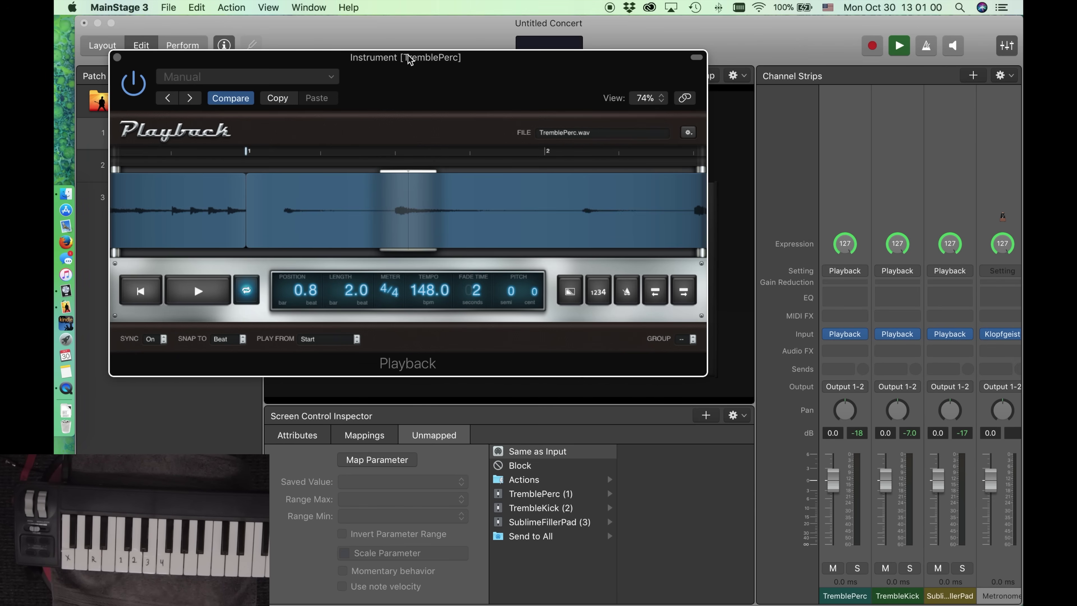
{"action": "left_click_drag", "start_coordinate": [409, 60], "coordinate": [843, 101]}
{"action": "left_click", "coordinate": [406, 288]}
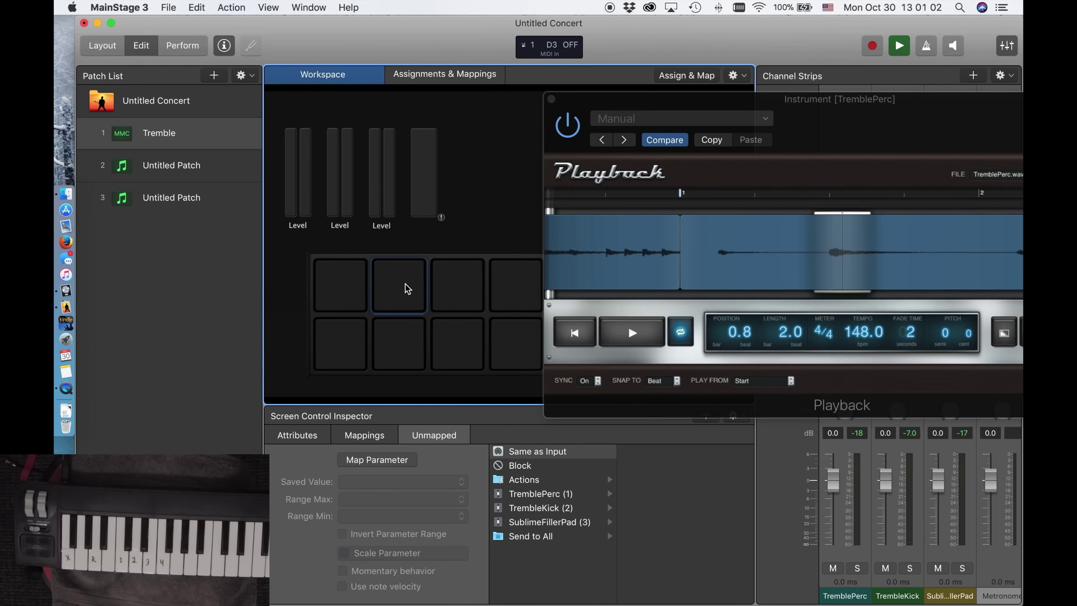
Step: Map the second pad to TremblePerc's Play/Stop (Switchable), test it, and close the plugin window
{"action": "left_click", "coordinate": [375, 460]}
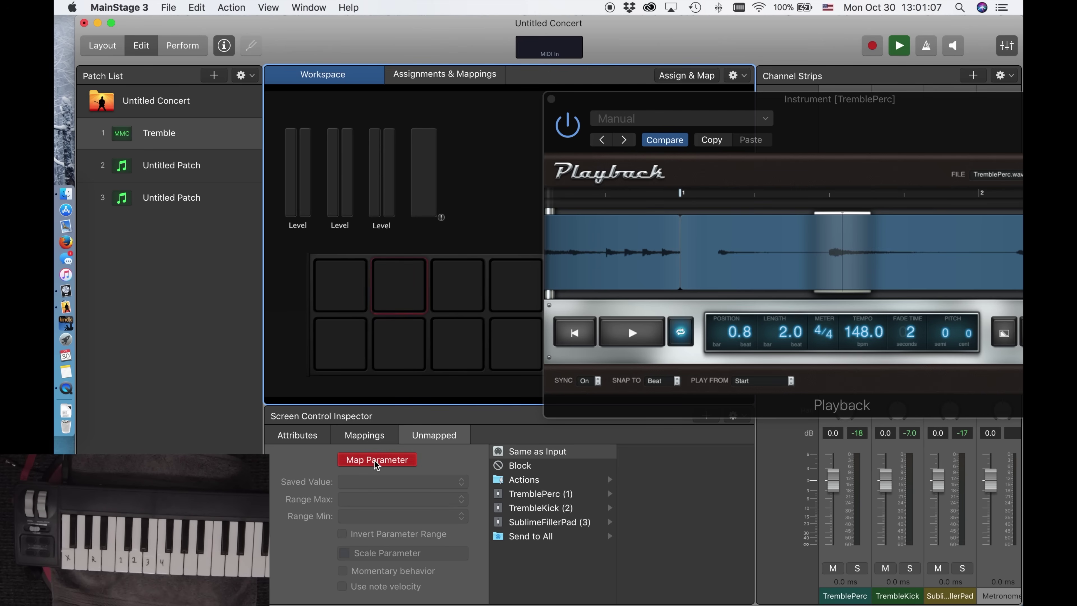
{"action": "left_click", "coordinate": [640, 336]}
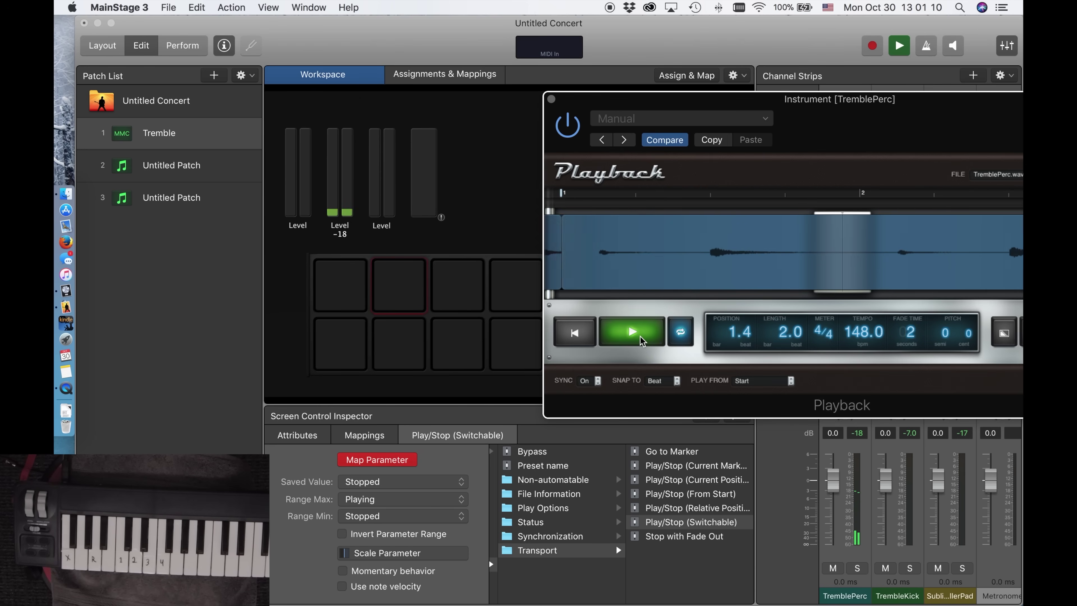
{"action": "left_click", "coordinate": [638, 335]}
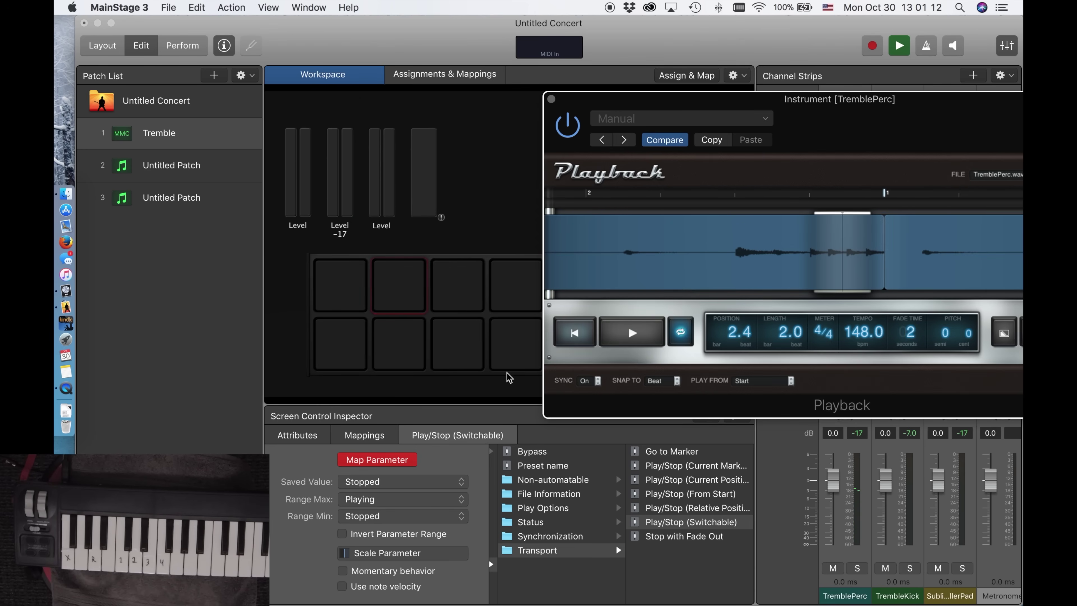
{"action": "left_click", "coordinate": [407, 466]}
{"action": "left_click", "coordinate": [404, 294]}
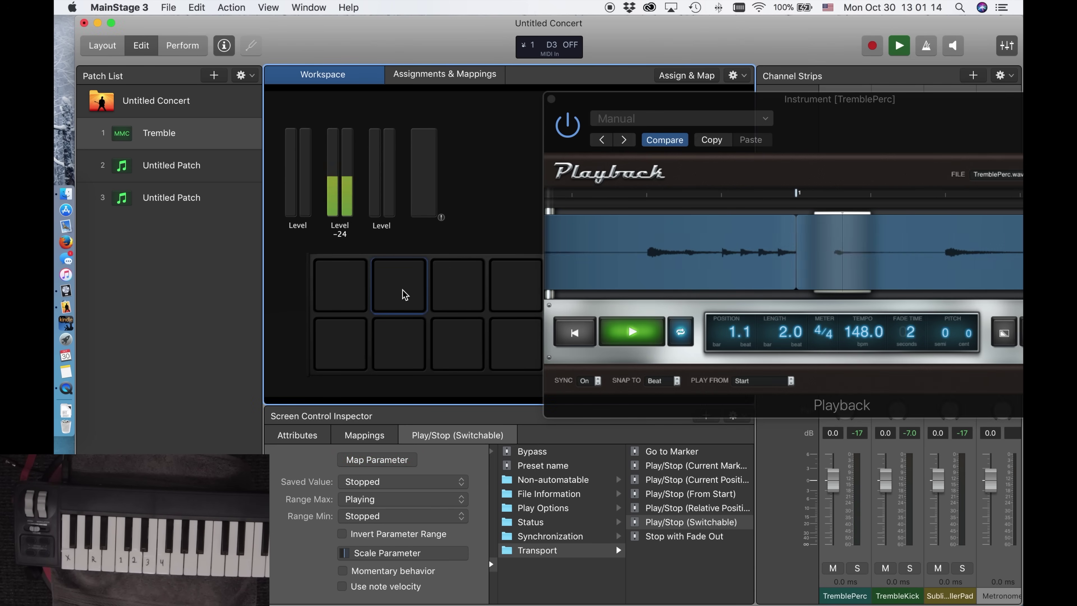
{"action": "left_click", "coordinate": [403, 293]}
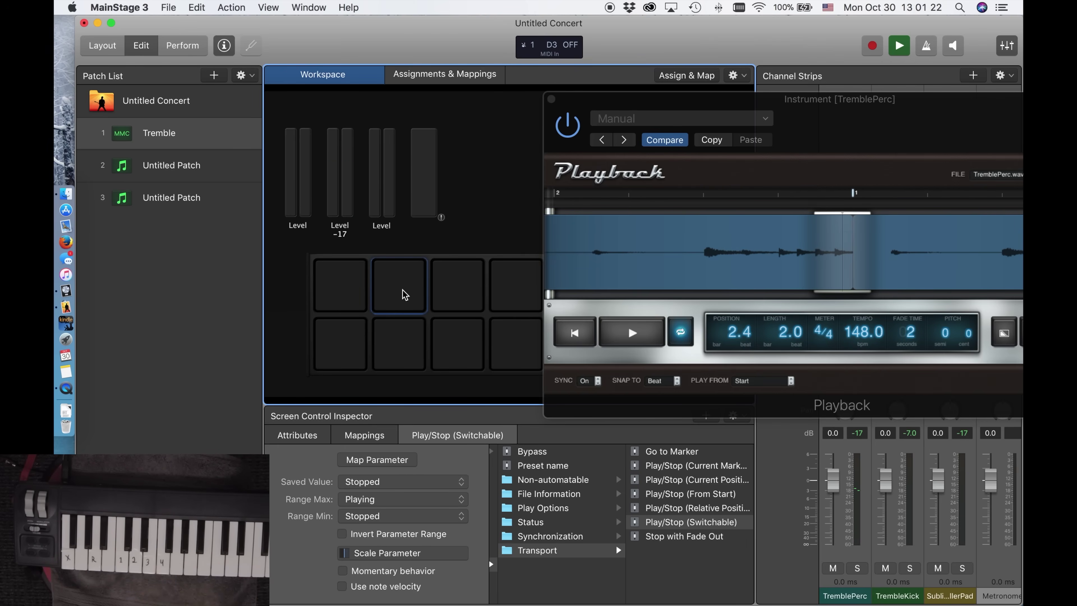
{"action": "left_click", "coordinate": [551, 100]}
{"action": "left_click", "coordinate": [460, 297]}
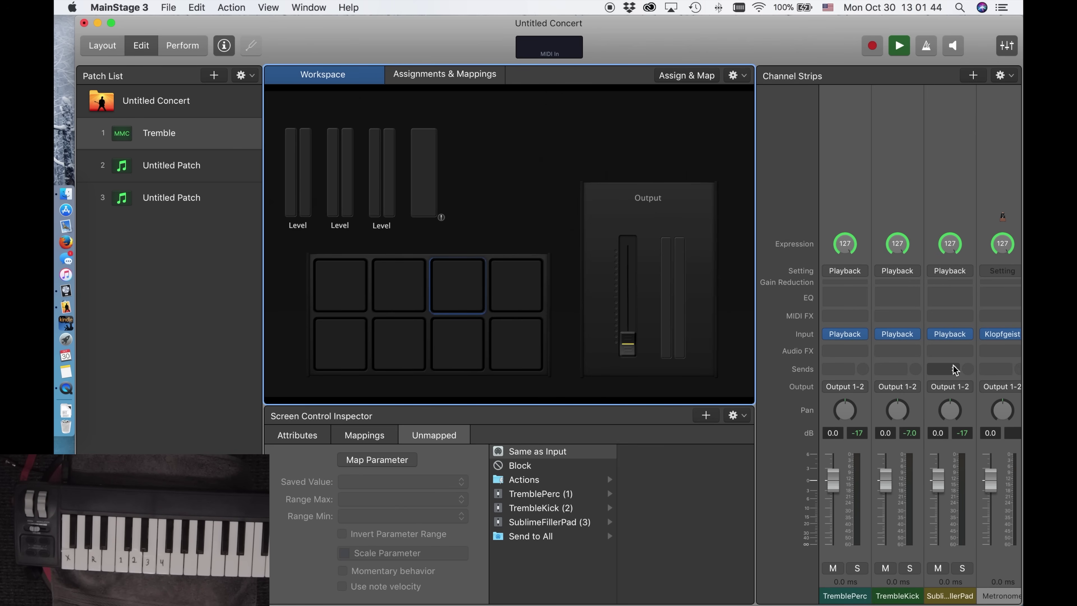
Step: Locate SublimeFillerPad's Playback slot on its channel strip
{"action": "mouse_move", "coordinate": [957, 338]}
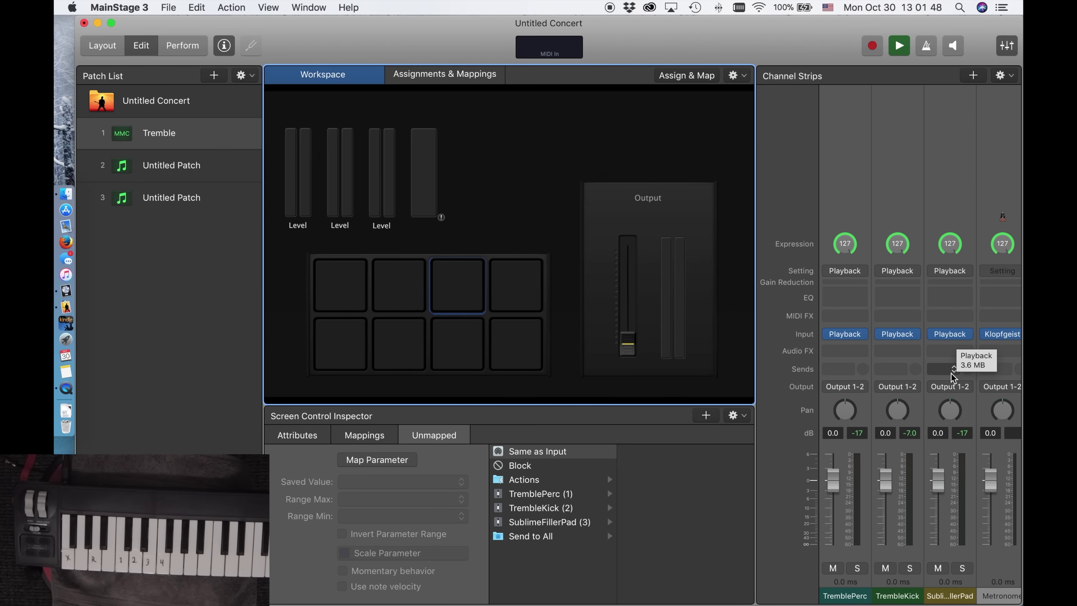
Step: Set SublimeFillerPad's Playback to Group --, Play From Start, Snap To Beat, Sync On, Loop on
{"action": "left_click", "coordinate": [954, 335]}
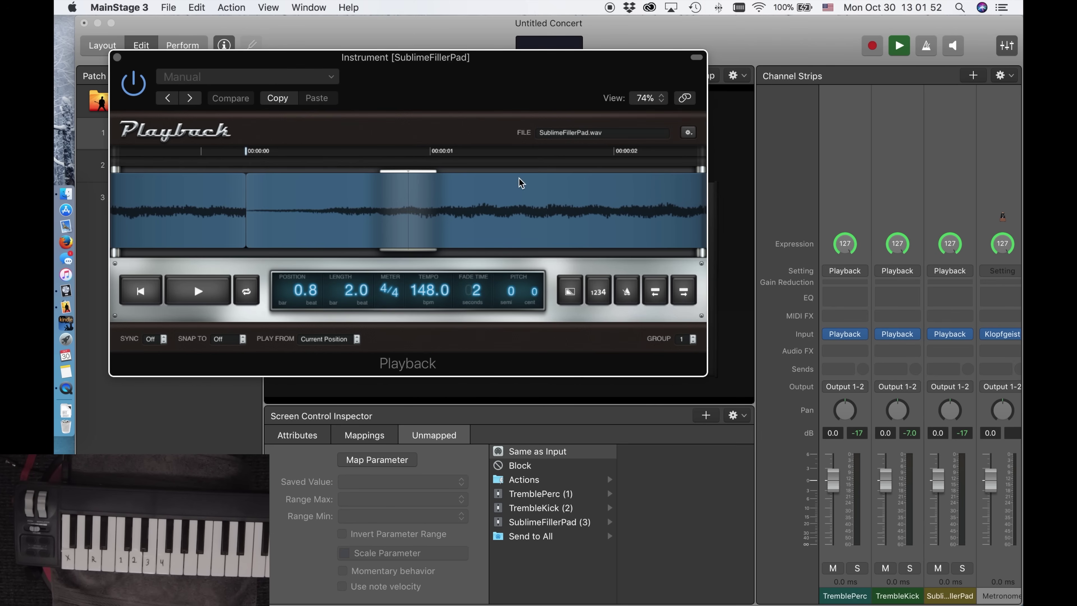
{"action": "left_click", "coordinate": [686, 339]}
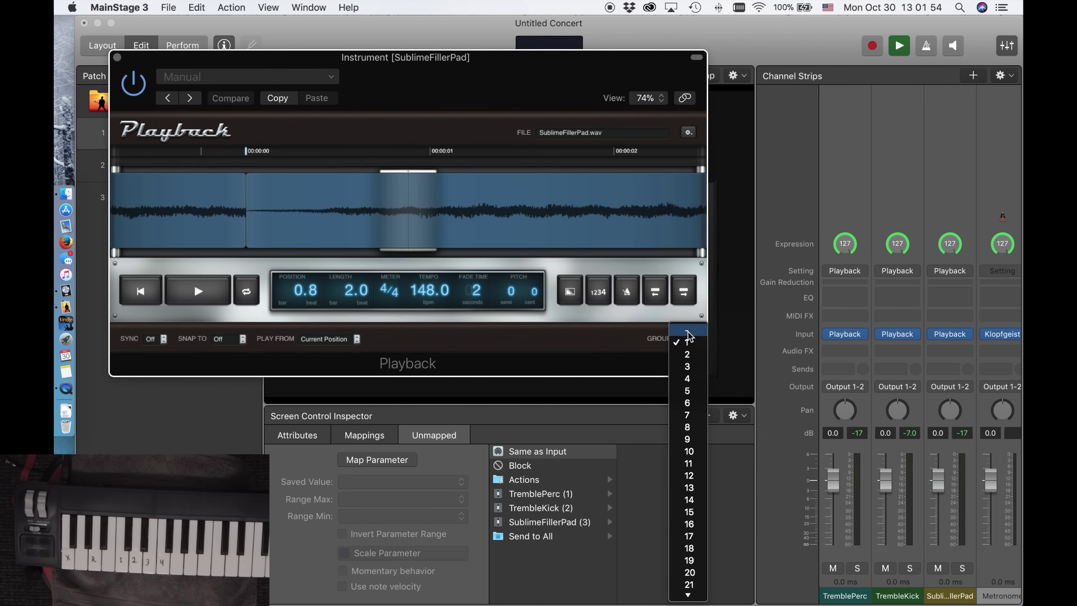
{"action": "left_click", "coordinate": [687, 331]}
{"action": "left_click", "coordinate": [357, 338]}
{"action": "left_click", "coordinate": [318, 356]}
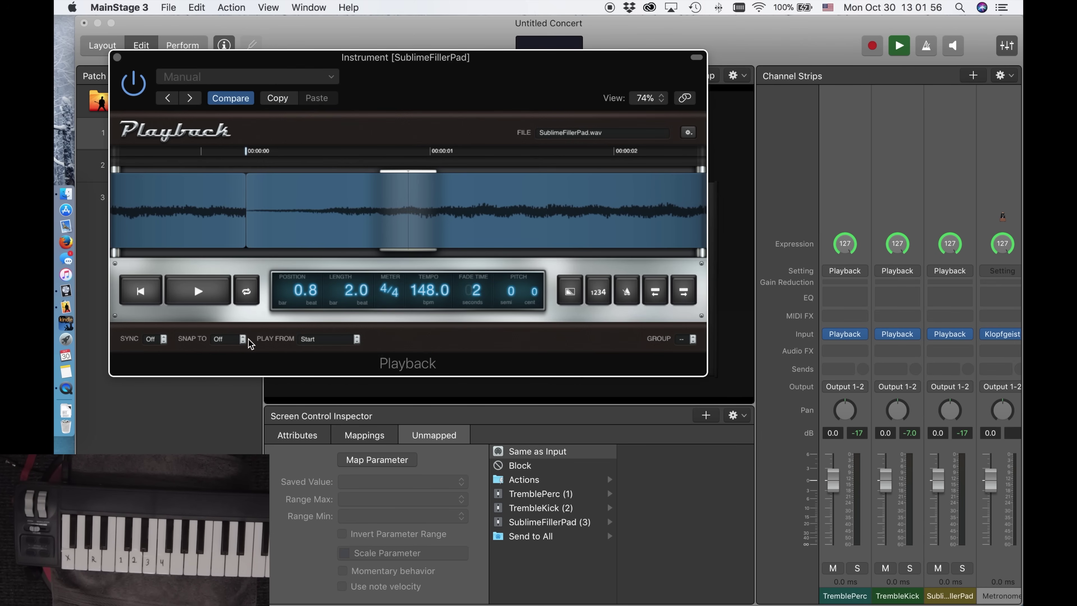
{"action": "left_click", "coordinate": [249, 338]}
{"action": "left_click", "coordinate": [223, 356]}
{"action": "left_click", "coordinate": [158, 339]}
{"action": "left_click", "coordinate": [152, 351]}
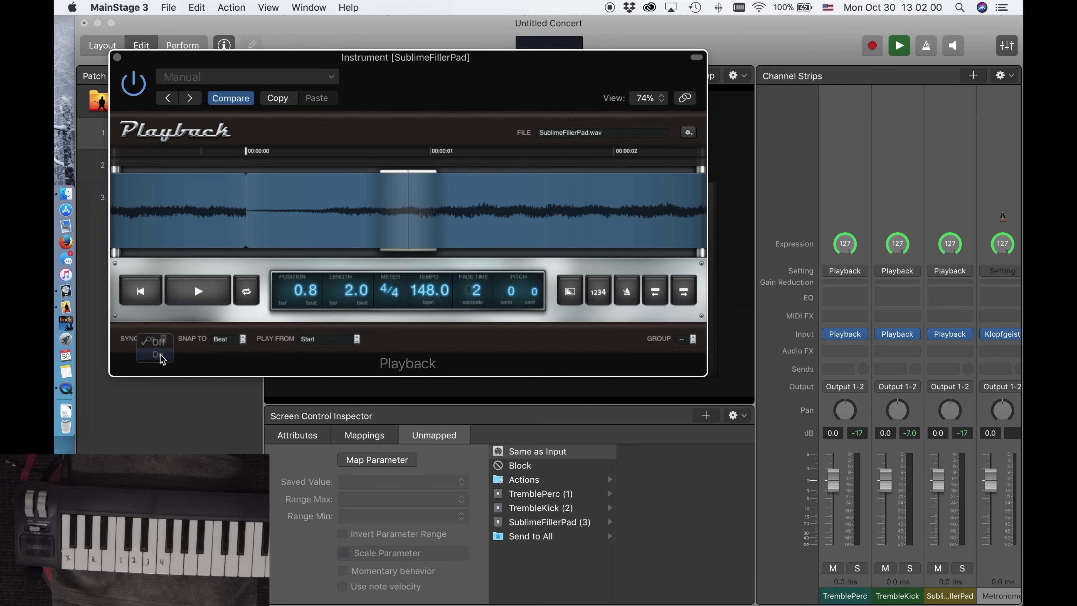
{"action": "left_click", "coordinate": [247, 297]}
Step: Map the third pad to SublimeFillerPad's Play/Stop and close the plugin window
{"action": "left_click", "coordinate": [392, 459]}
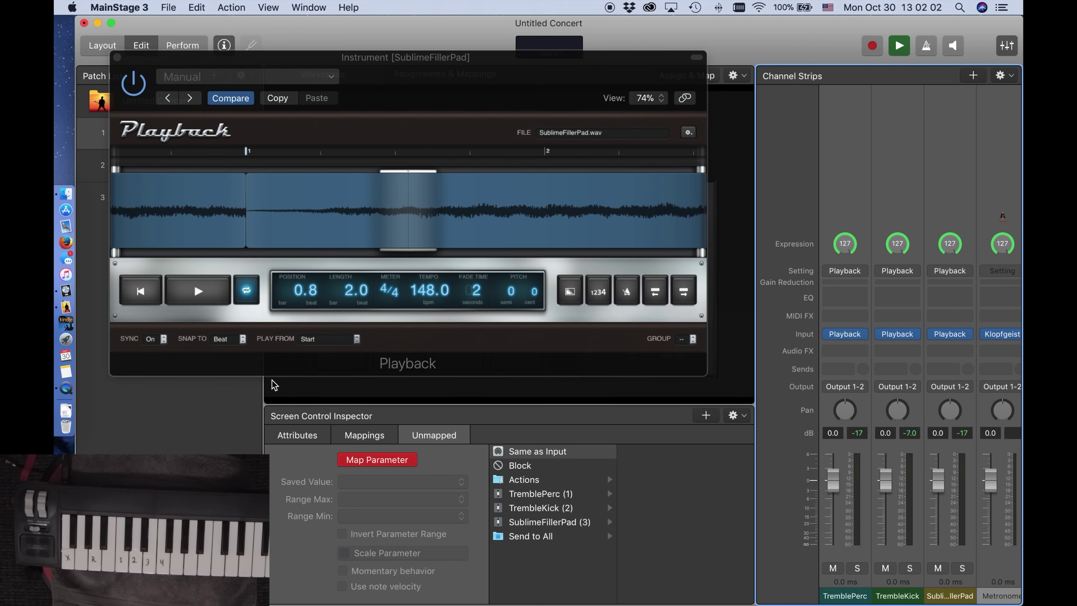
{"action": "left_click", "coordinate": [193, 293]}
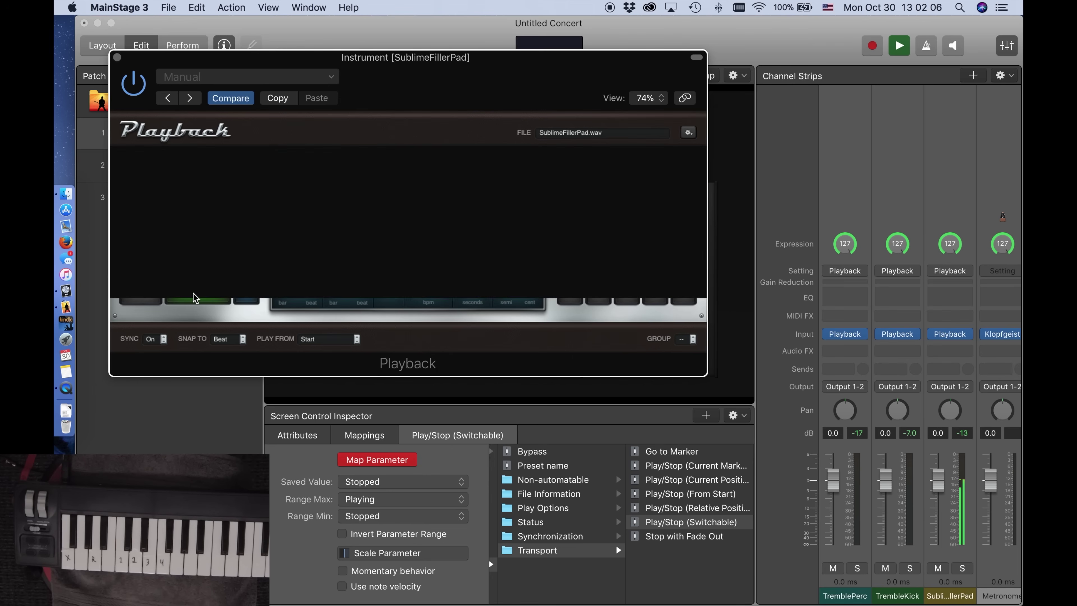
{"action": "left_click", "coordinate": [392, 460]}
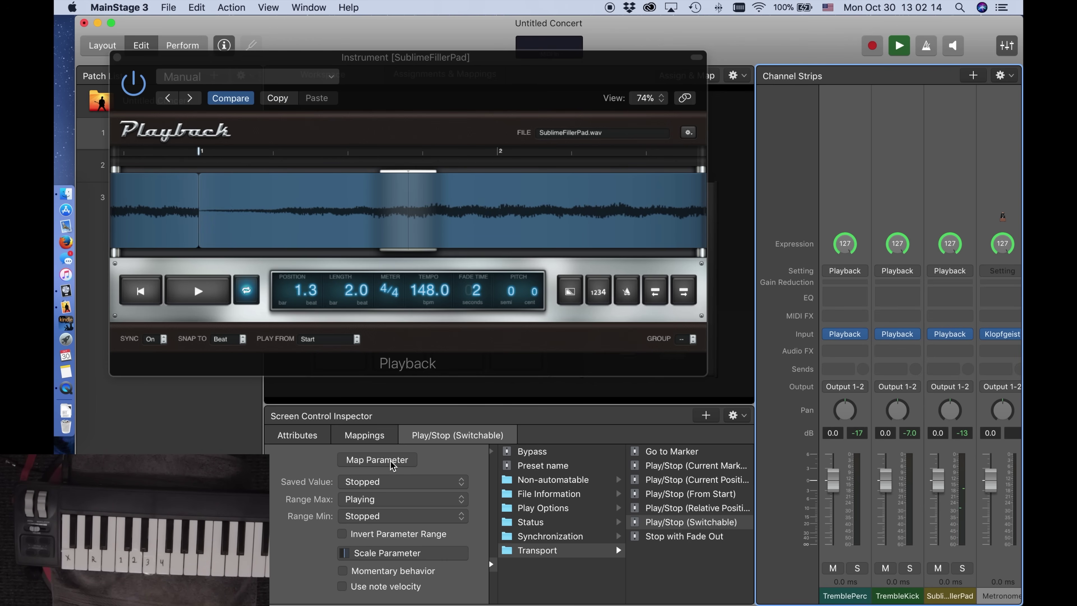
{"action": "left_click", "coordinate": [117, 56]}
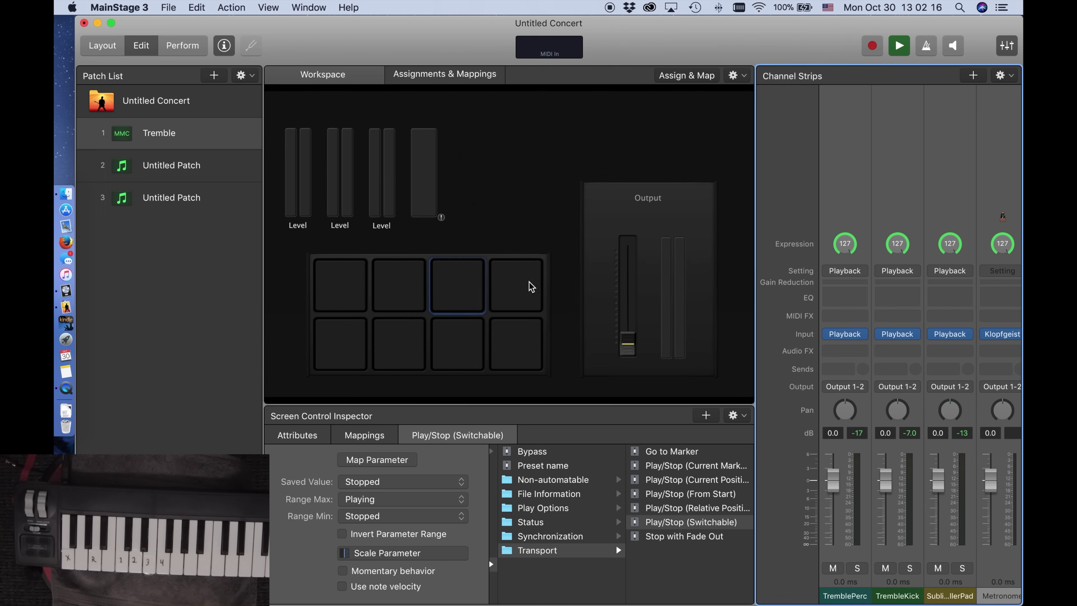
Step: Deselect the third pad by clicking empty Workspace space
{"action": "left_click", "coordinate": [516, 236]}
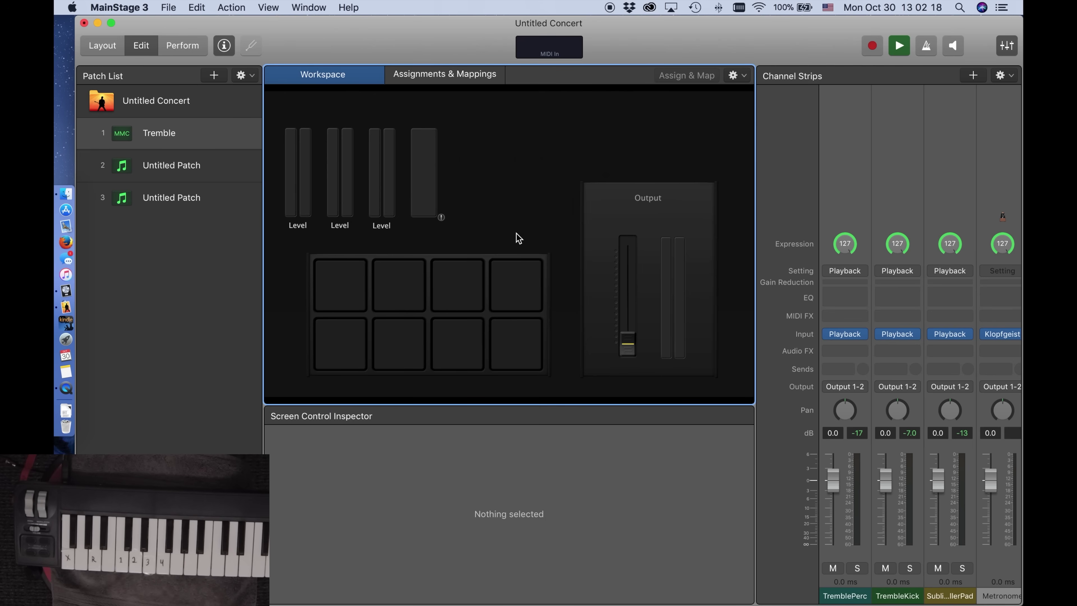